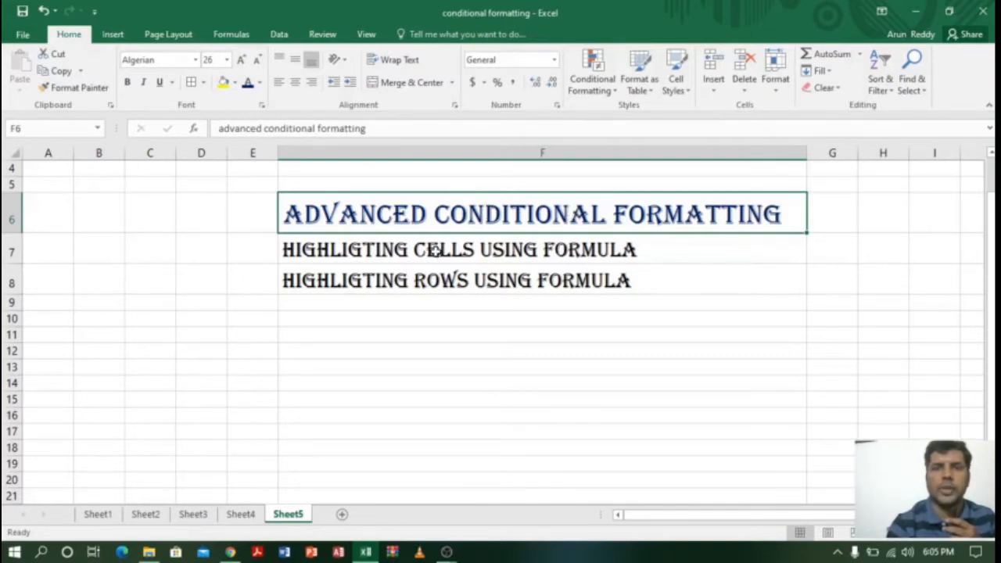
left_click(434, 249)
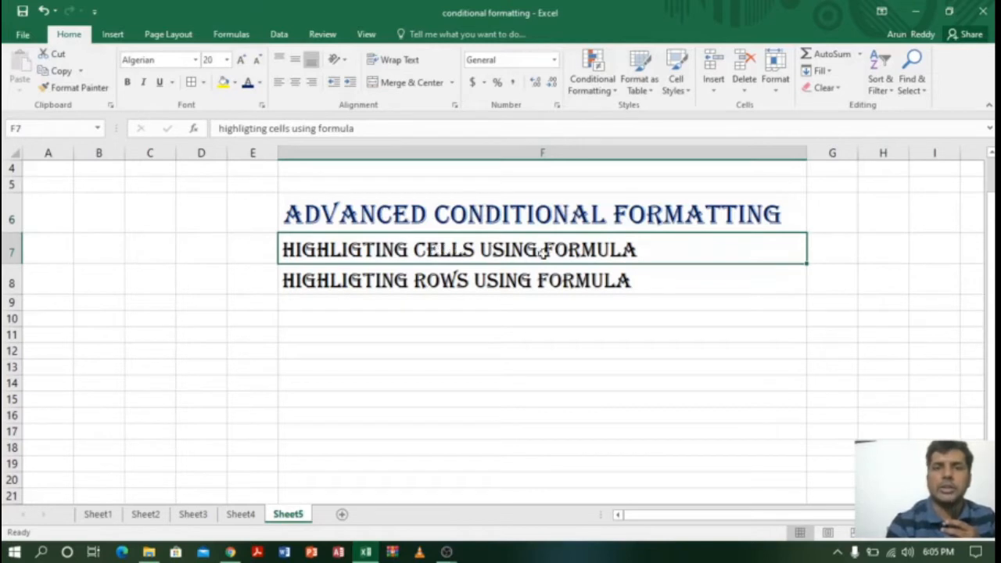
left_click(437, 285)
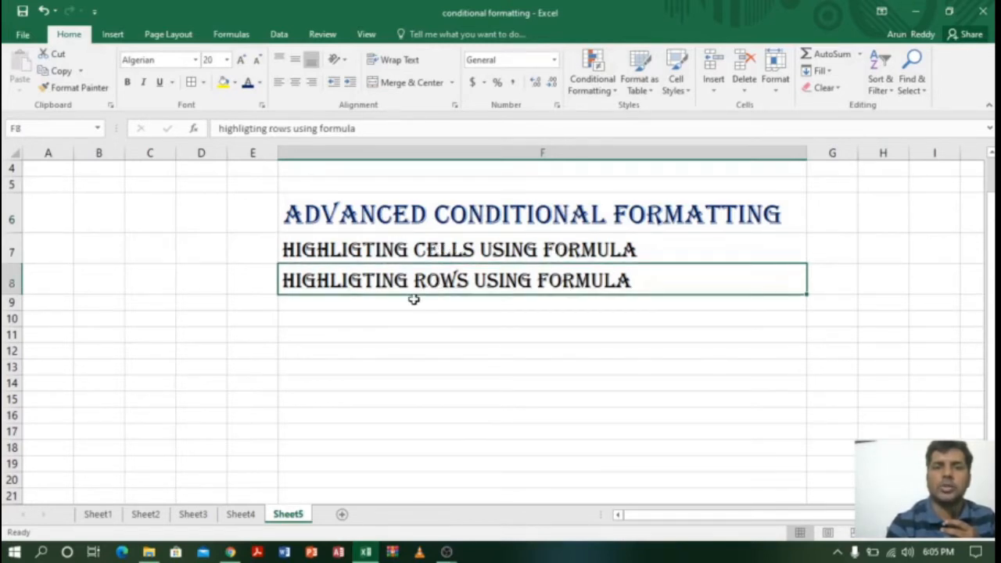
left_click(230, 552)
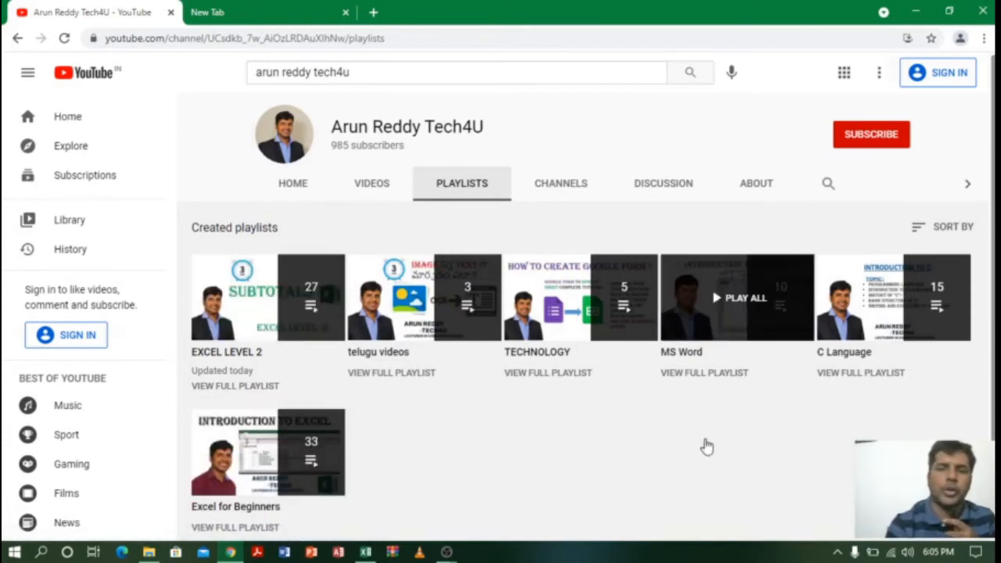
left_click(913, 14)
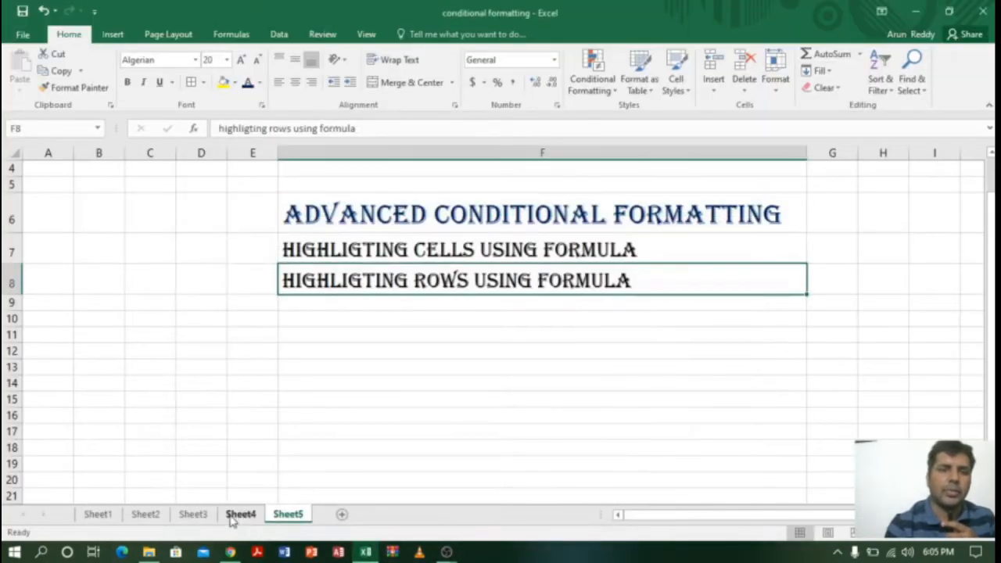
- Open Sheet4 and examine the student table and its Inter Group column
left_click(233, 518)
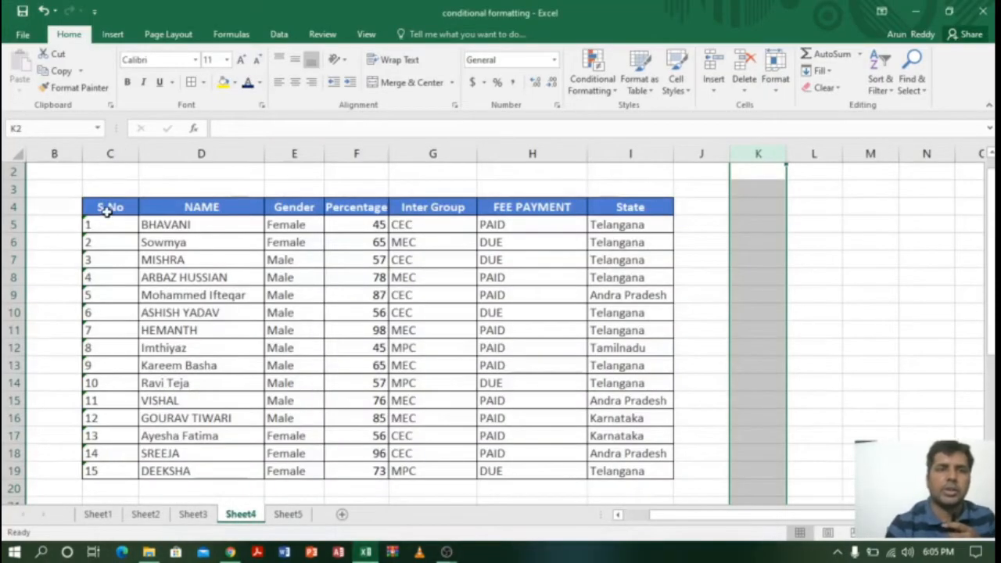
left_click_drag(108, 211, 646, 480)
left_click(438, 278)
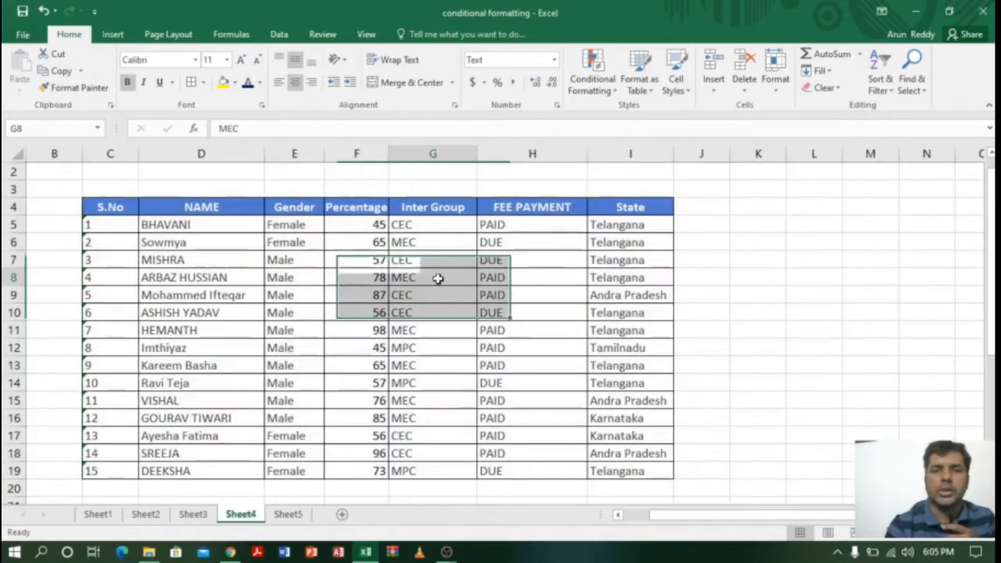
left_click_drag(440, 208, 420, 466)
left_click(431, 226)
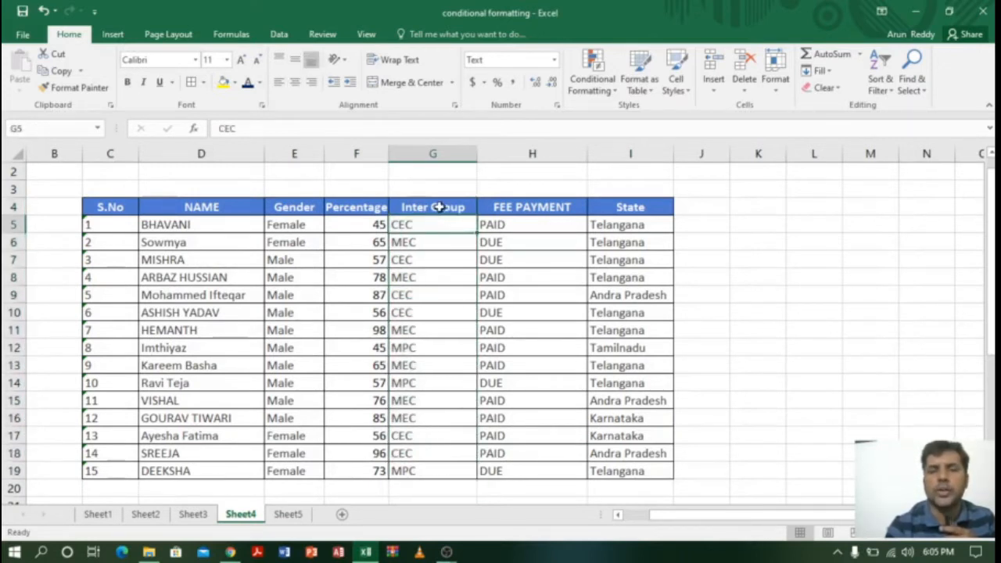
- Copy the Inter Group heading and its first entry from G4:G5 to K4:K5
left_click_drag(439, 207, 435, 226)
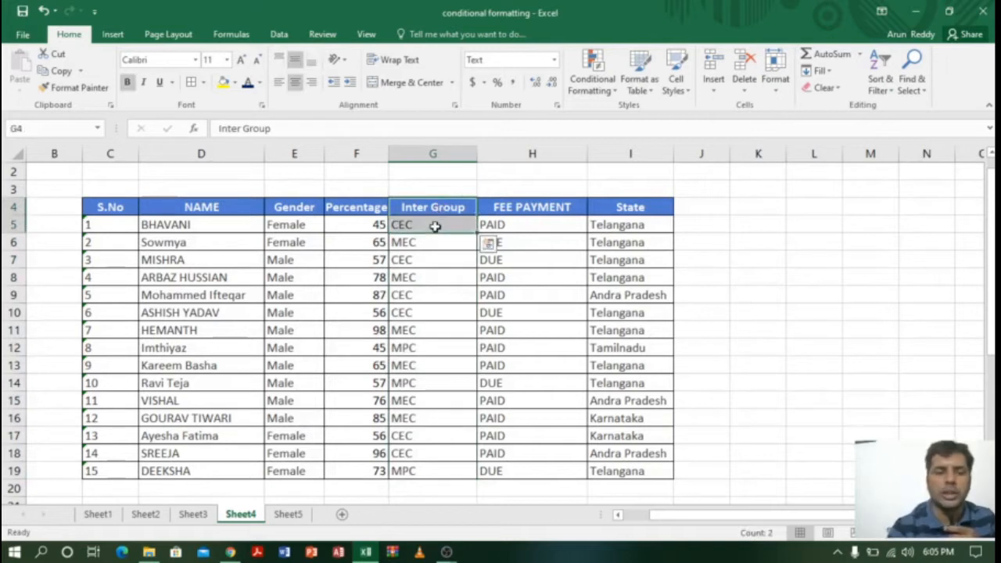
key("ctrl+c")
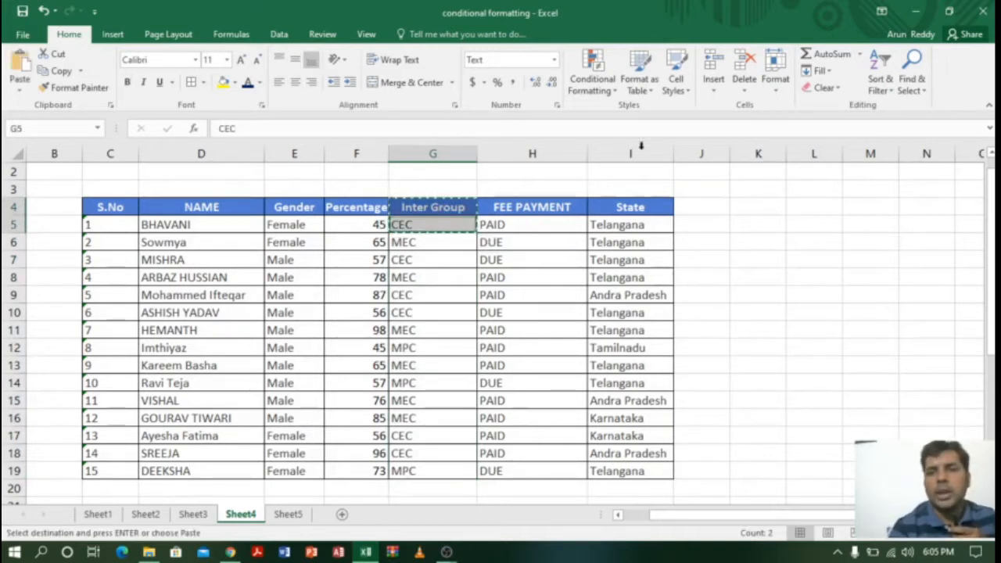
left_click(775, 208)
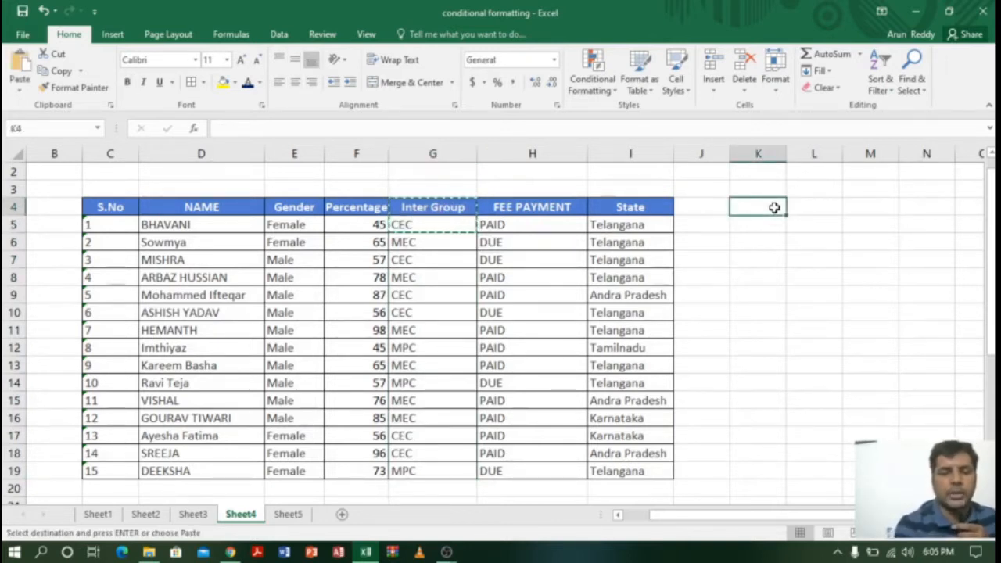
key("ctrl+v")
- Clear the copied entry in K5 and widen column K to fit the Inter Group heading
left_click(758, 226)
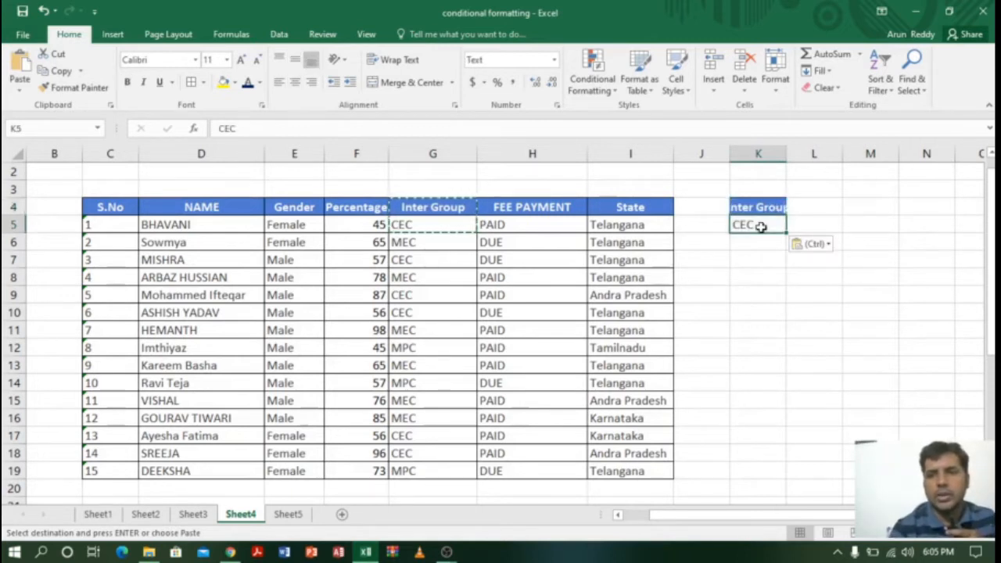
key("Delete")
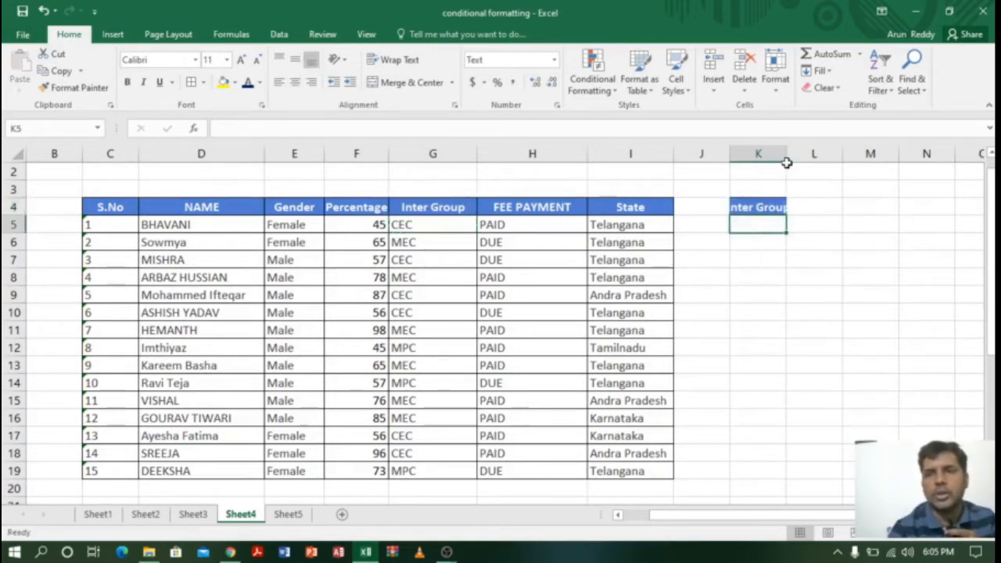
left_click_drag(787, 154, 804, 154)
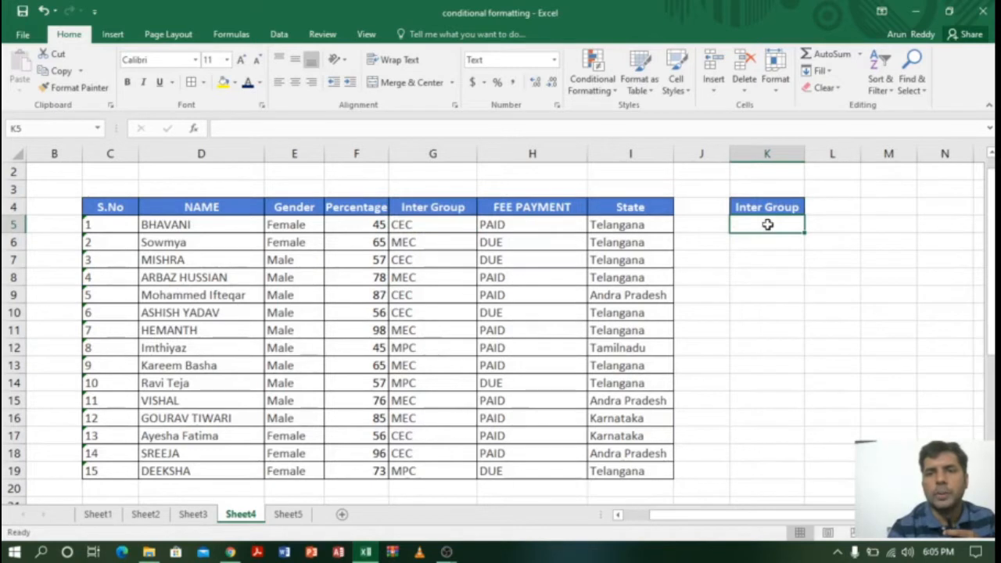
left_click(764, 258)
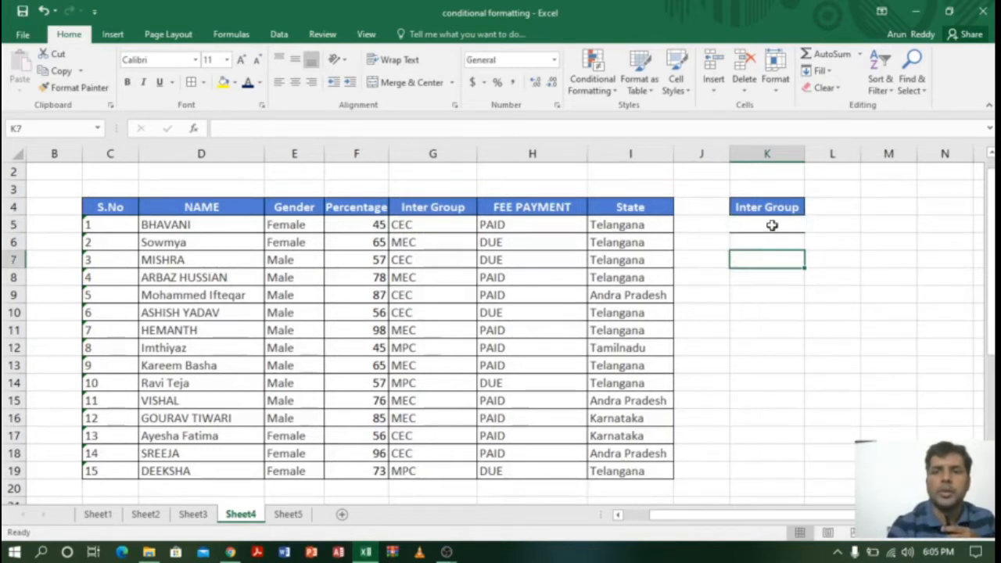
left_click(772, 225)
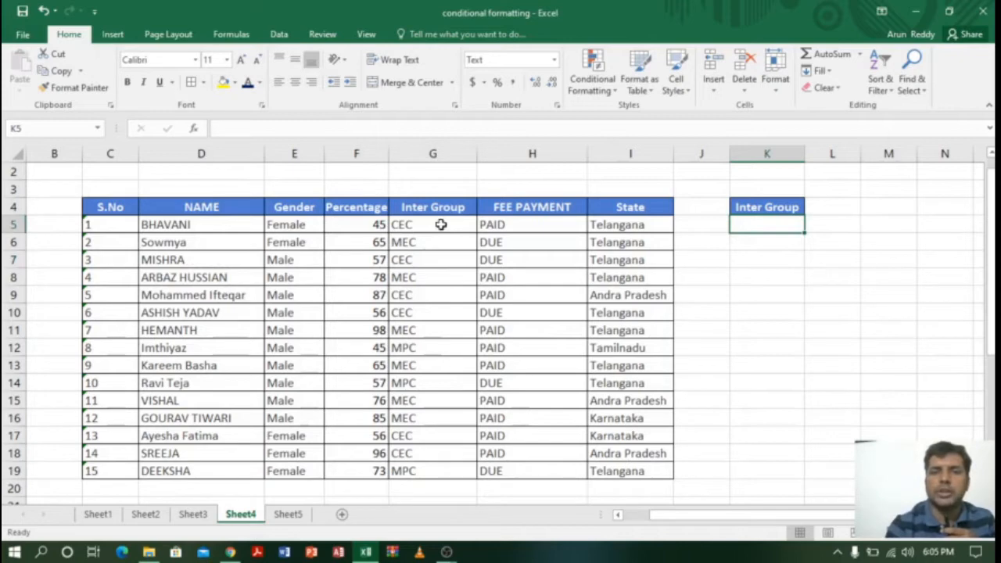
- Copy all Inter Group entries in G5:G19 to the cells starting at K16
left_click_drag(441, 224, 420, 467)
key("ctrl+c")
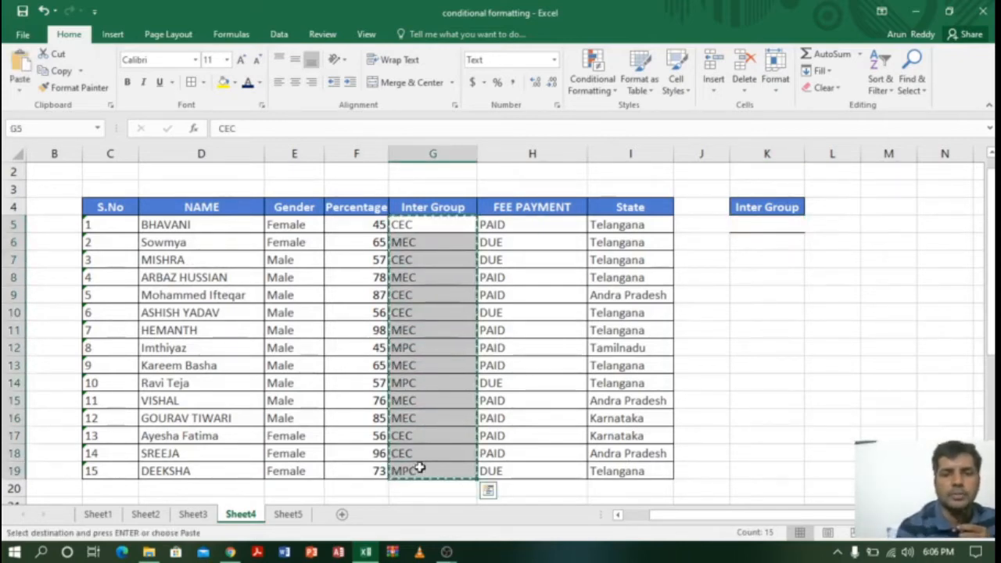
left_click(771, 415)
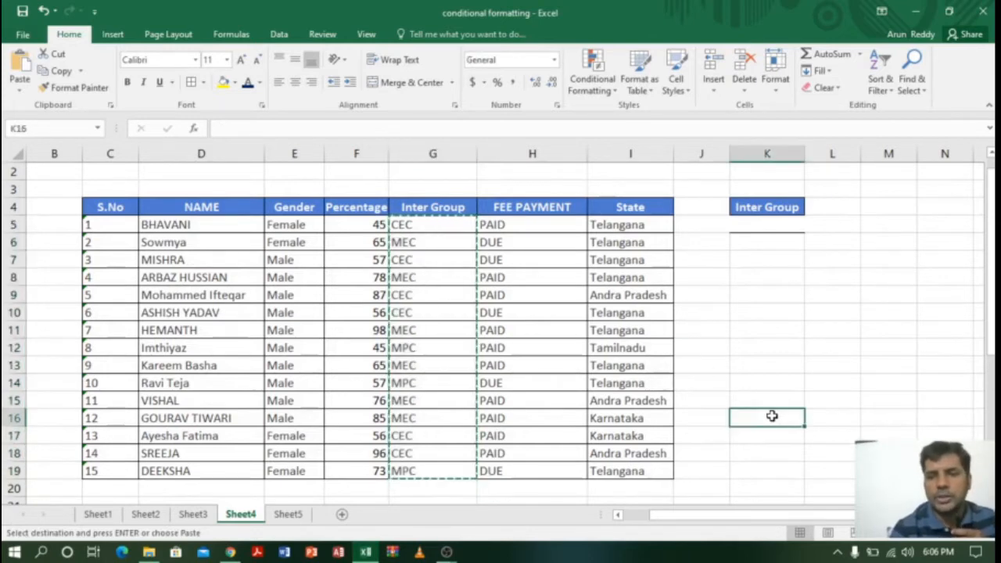
key("ctrl+v")
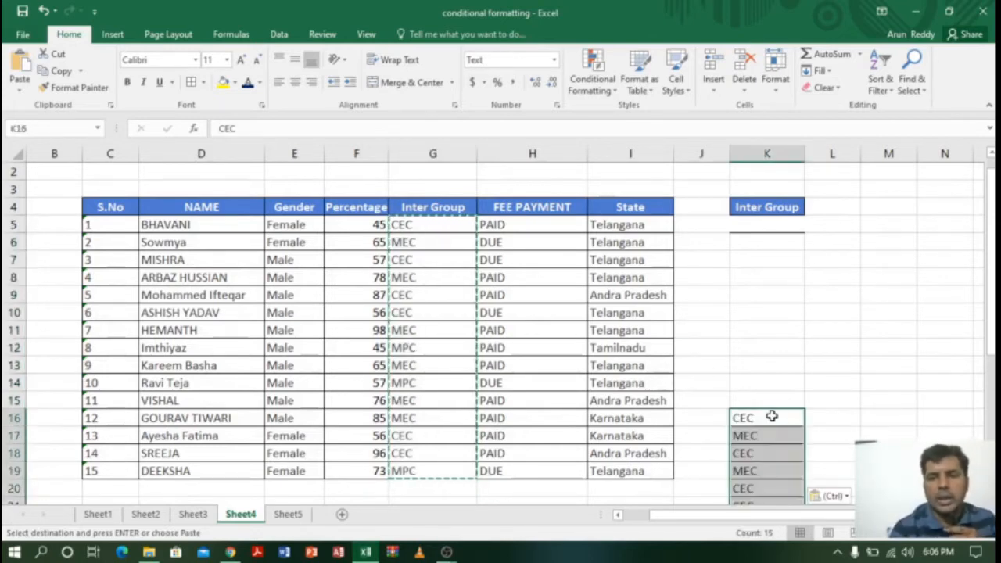
- Remove the duplicates from K15:K30 to leave a unique list of Inter Group values
left_click_drag(769, 401, 777, 467)
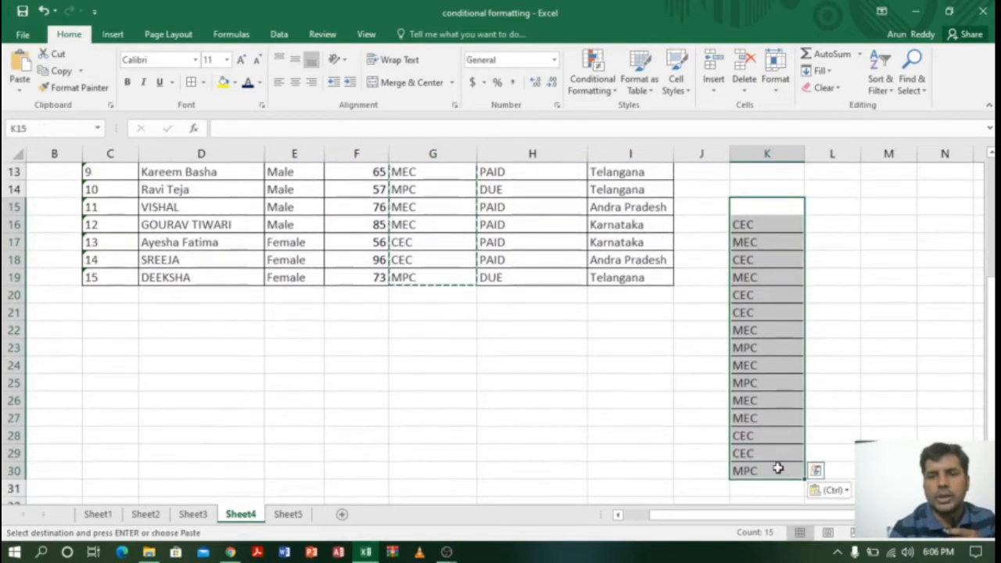
left_click(279, 36)
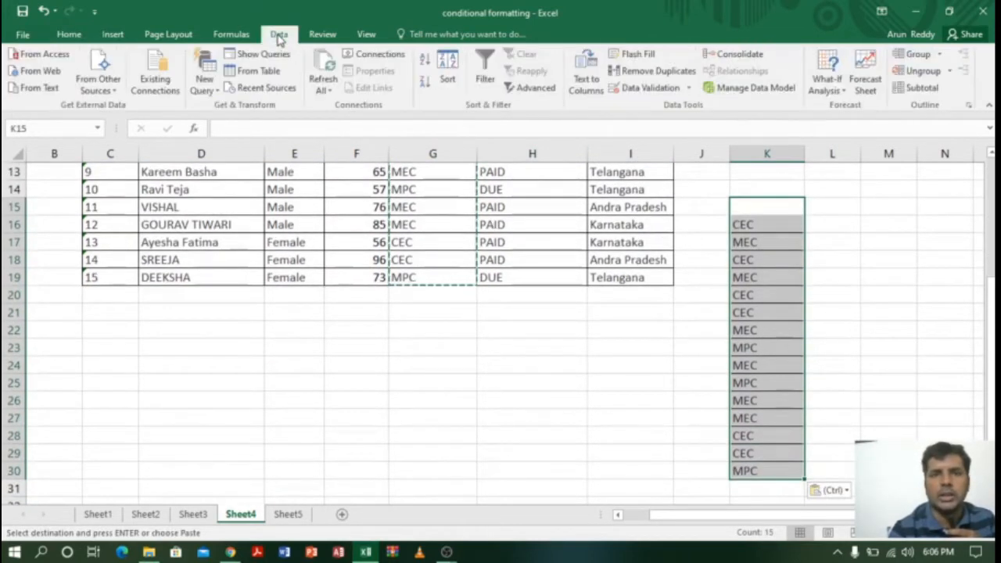
left_click(641, 71)
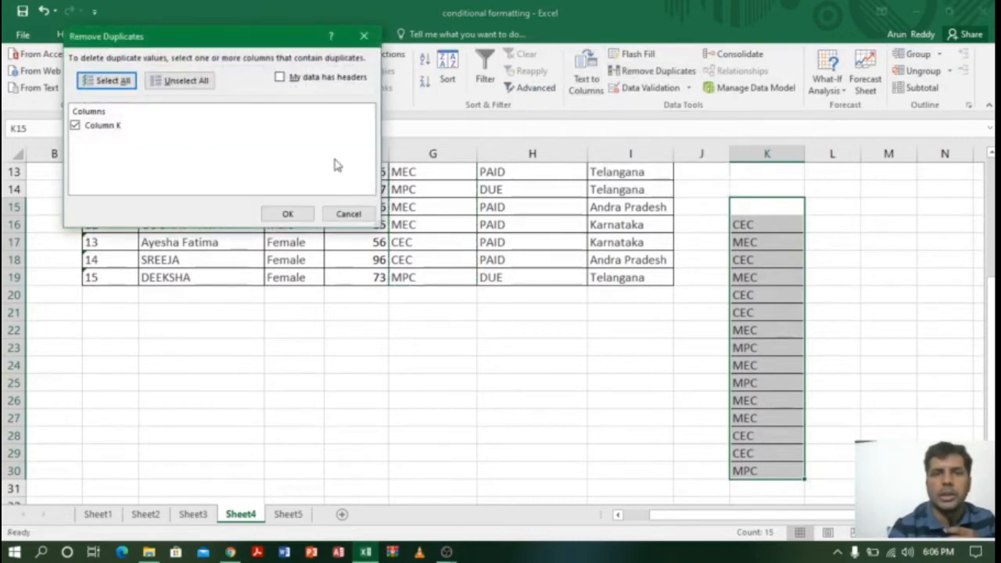
left_click(287, 214)
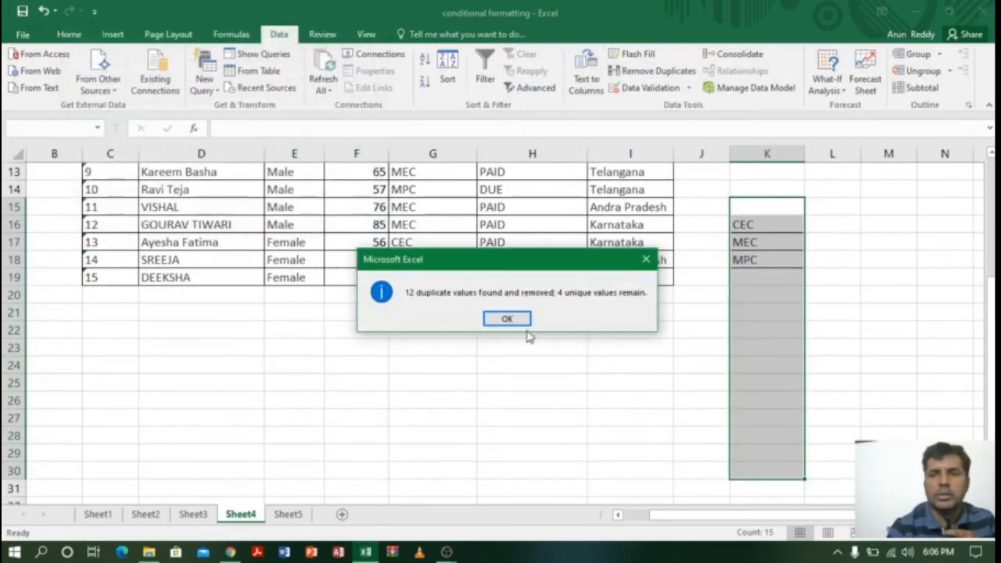
left_click(509, 319)
left_click_drag(777, 224, 775, 263)
left_click_drag(989, 306, 989, 206)
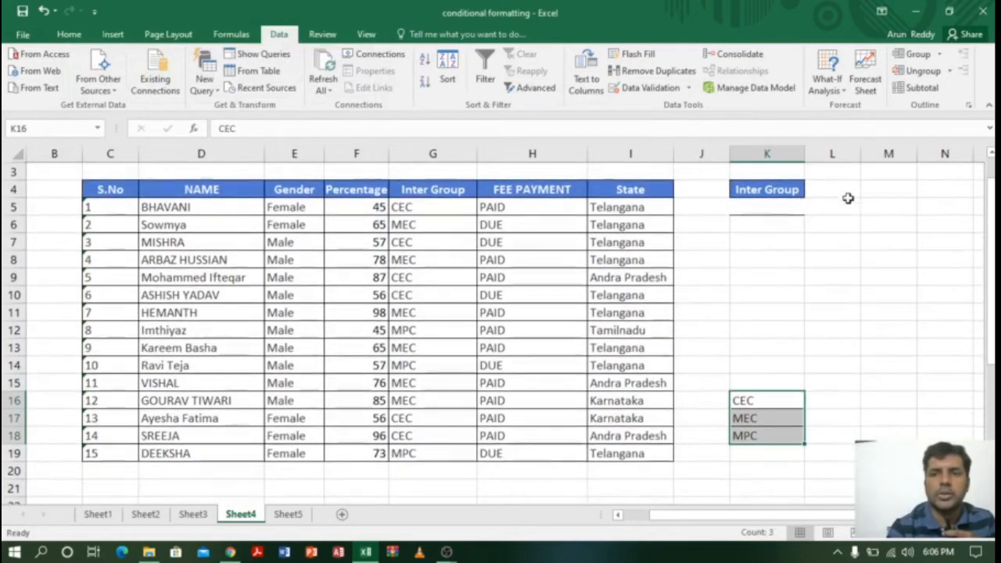
- Add list data validation to K5 using =$K$16:$K$18 as the source
left_click(778, 207)
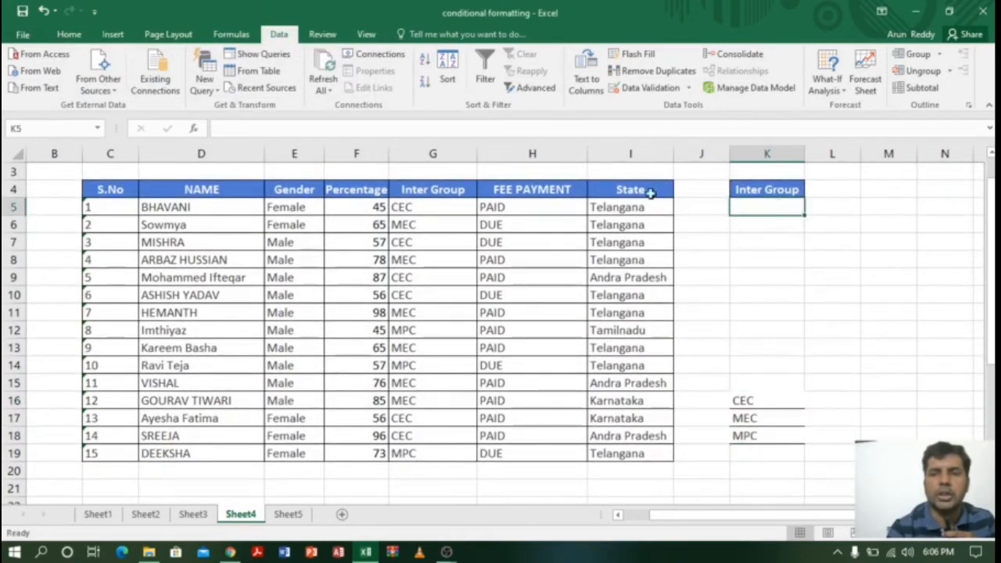
left_click(634, 88)
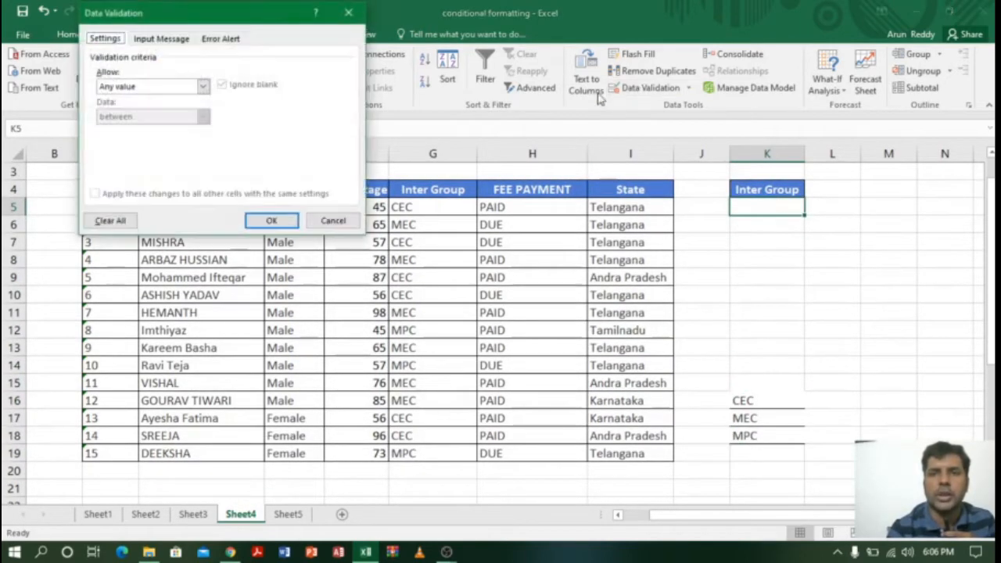
left_click(205, 88)
left_click(161, 127)
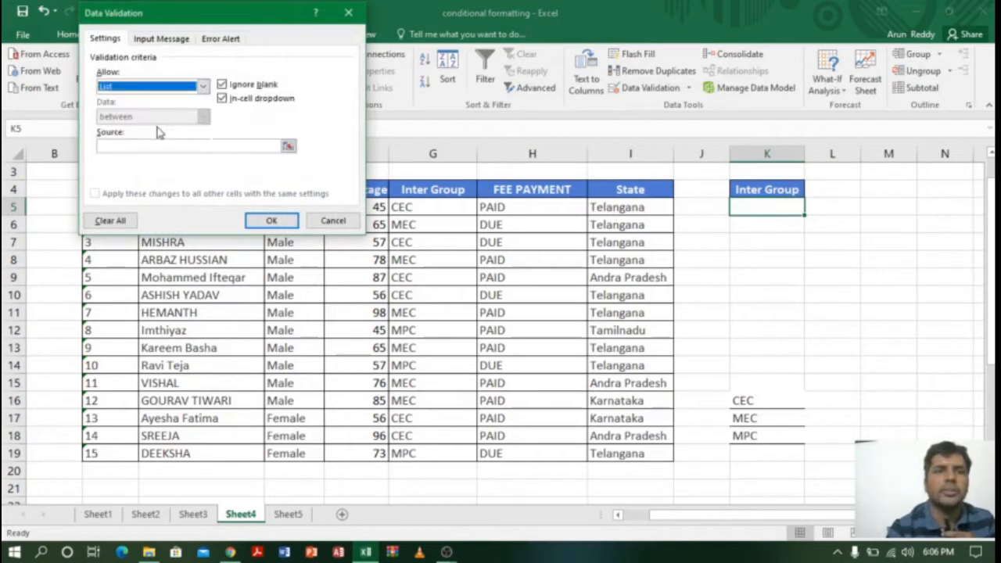
left_click(290, 148)
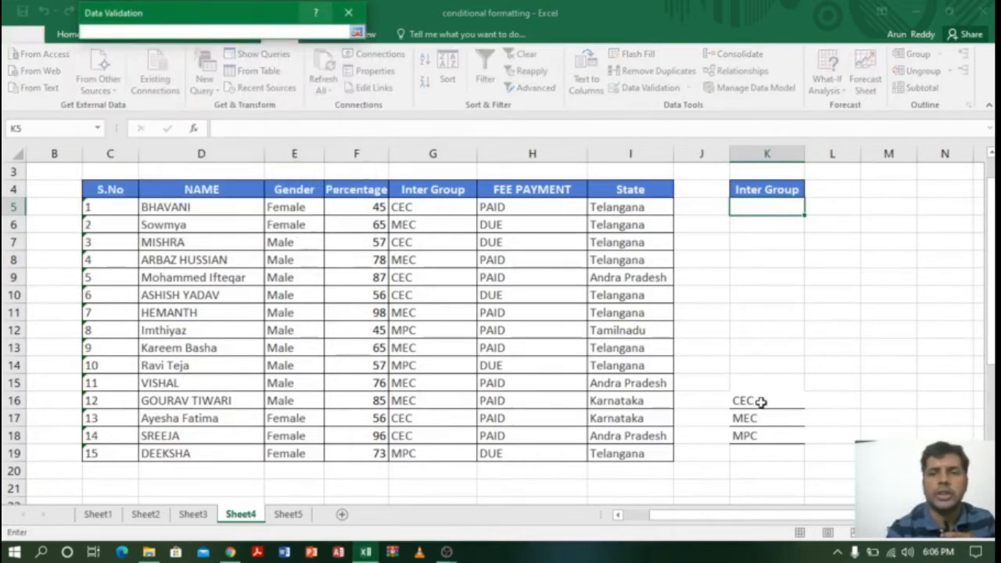
left_click_drag(761, 402, 762, 436)
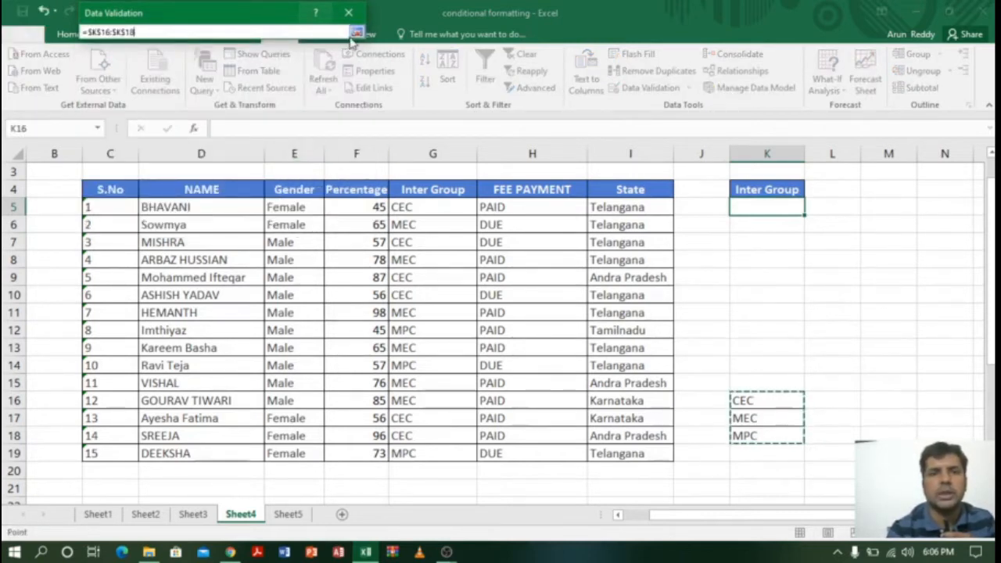
left_click(356, 33)
left_click(268, 220)
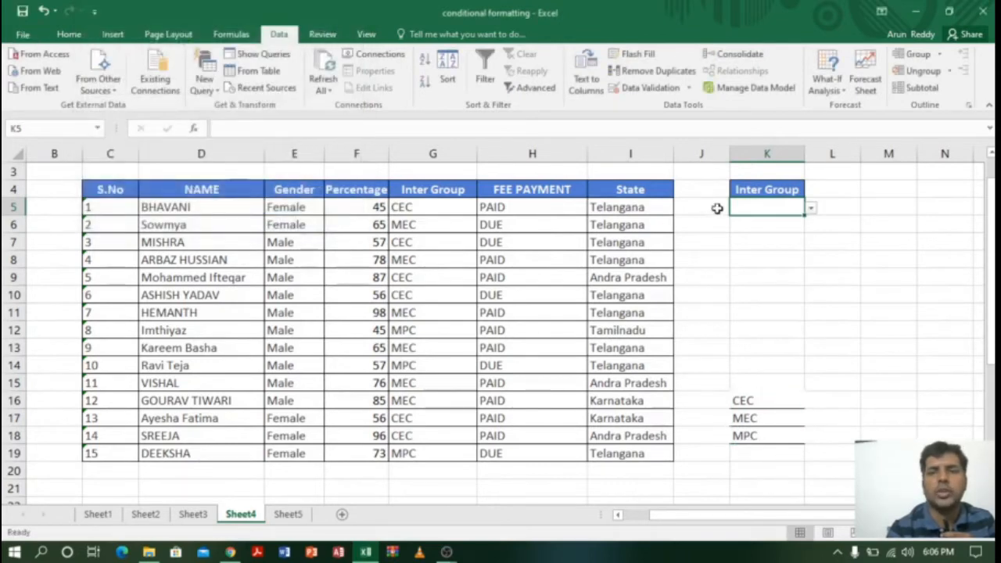
- Test the K5 drop-down by choosing CEC and MEC, and leave it set to CEC
left_click(811, 208)
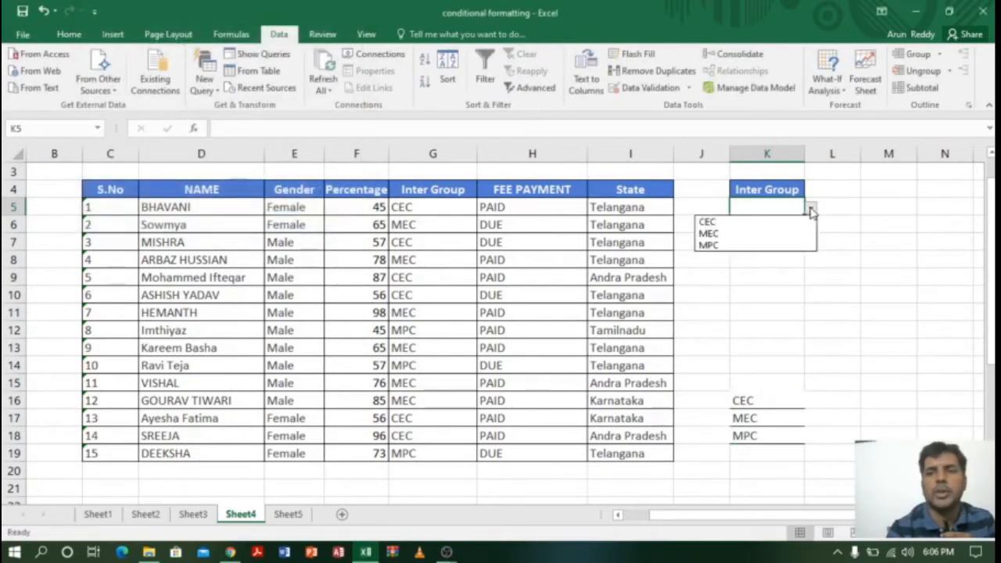
left_click(762, 223)
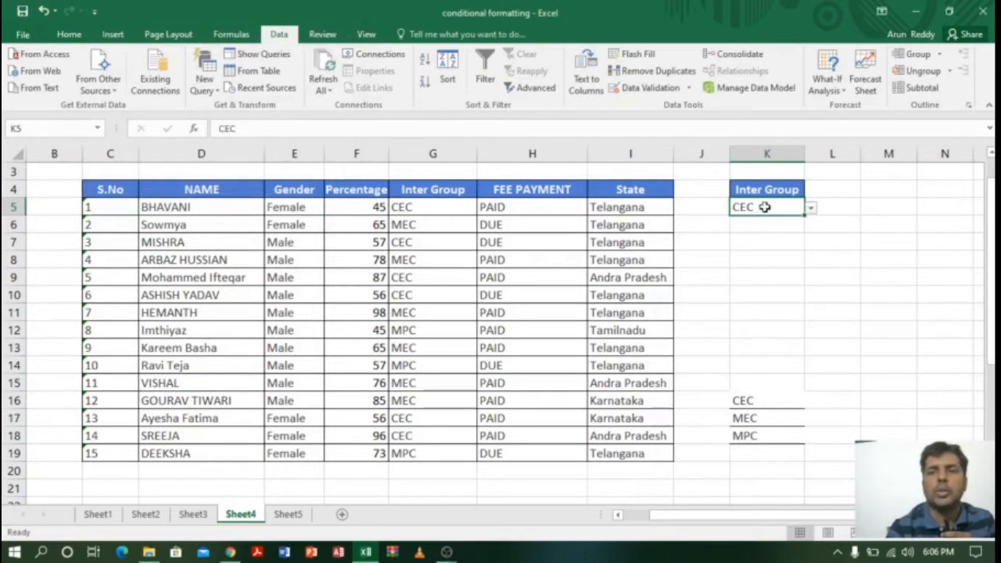
left_click(810, 208)
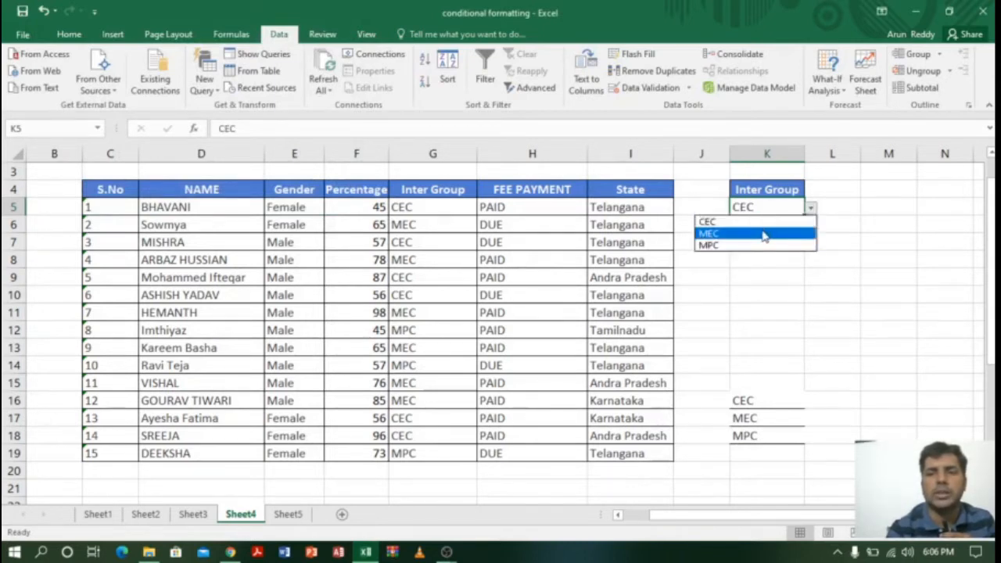
left_click(764, 234)
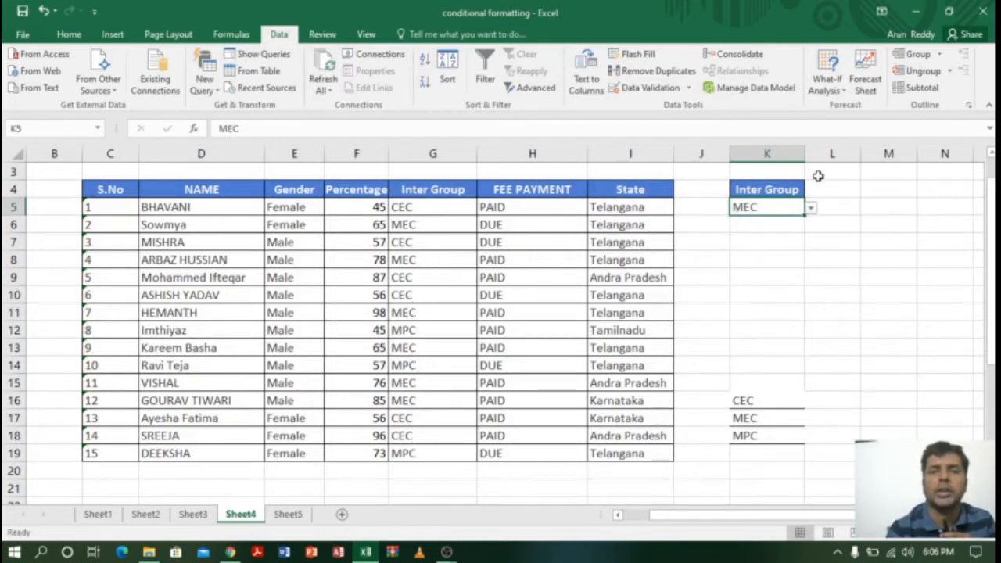
left_click(810, 210)
left_click(750, 218)
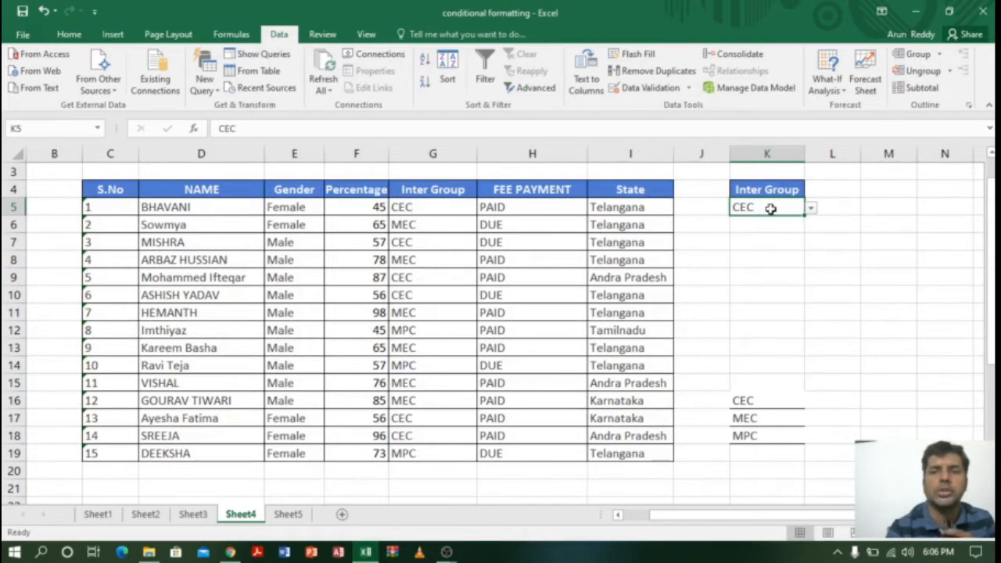
- Start a formula-based conditional formatting rule for the Inter Group entries in G5:G19 using =G5=$K$5
left_click_drag(440, 209, 420, 456)
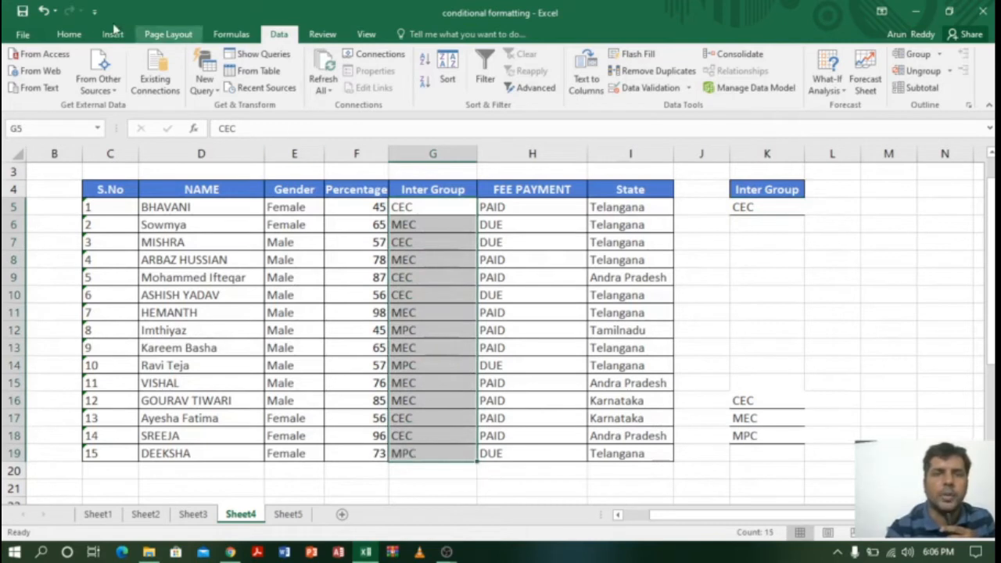
left_click(69, 34)
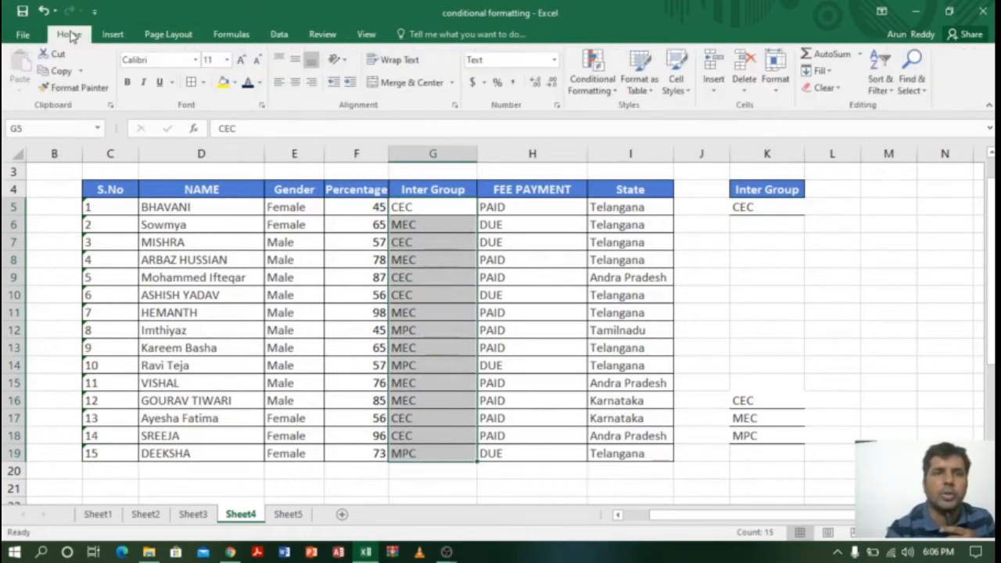
left_click(591, 85)
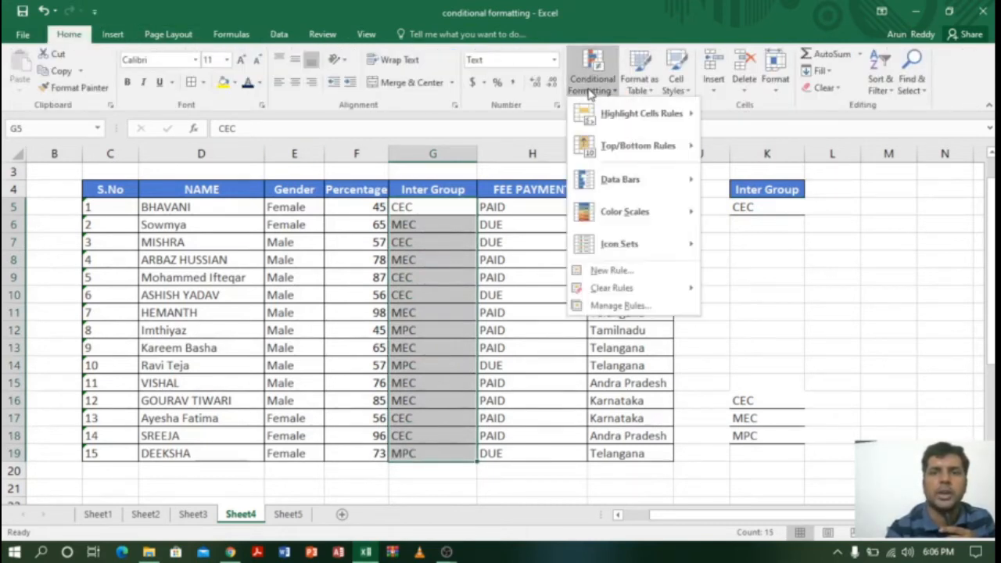
left_click(611, 271)
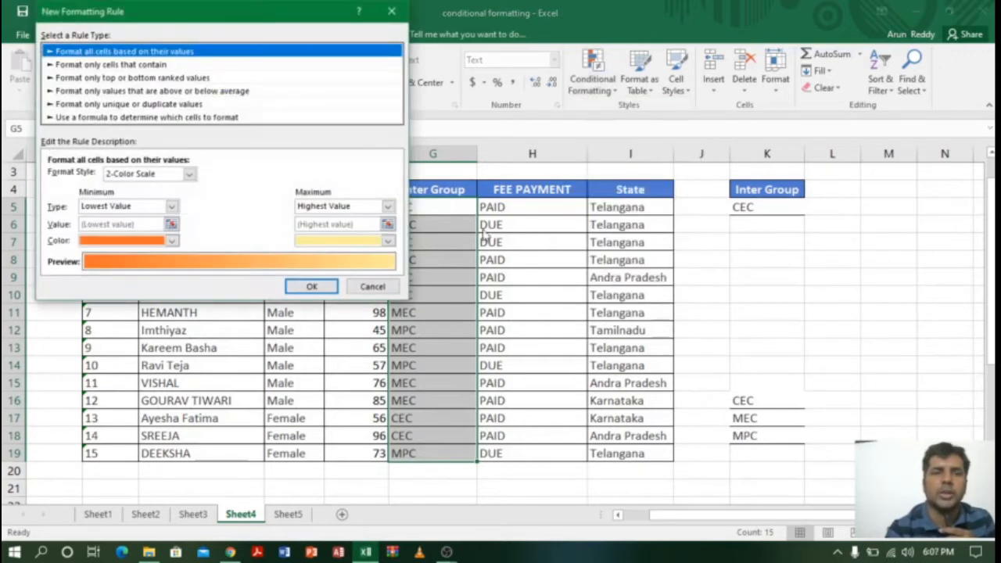
left_click(108, 118)
left_click(100, 176)
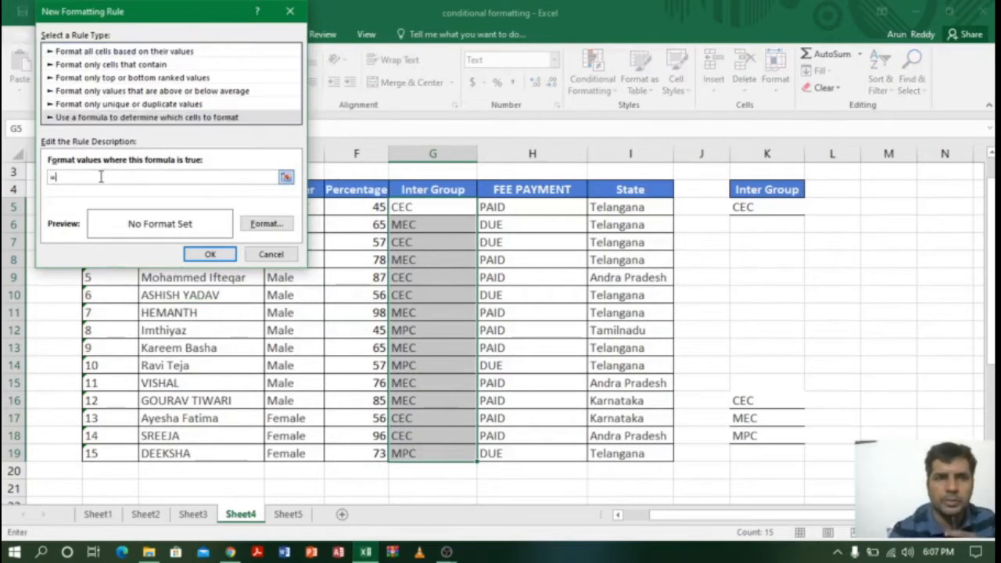
left_click(440, 206)
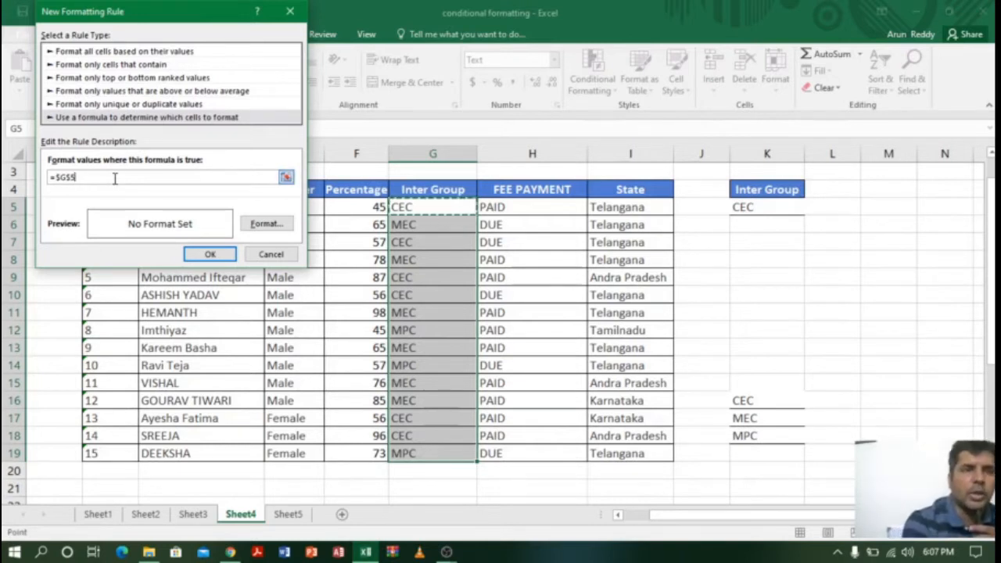
key("F4")
key("F4")
key("F4")
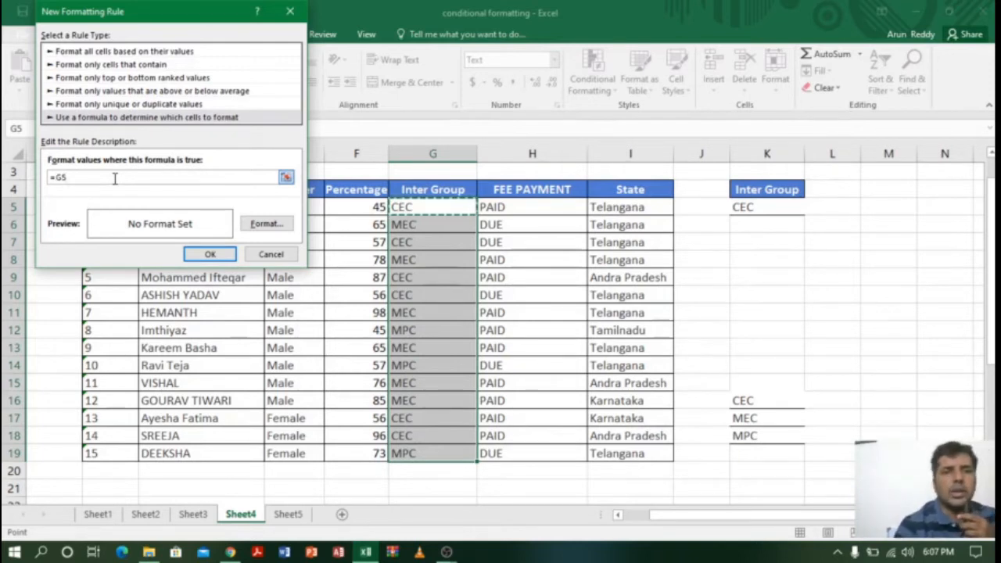
type("=")
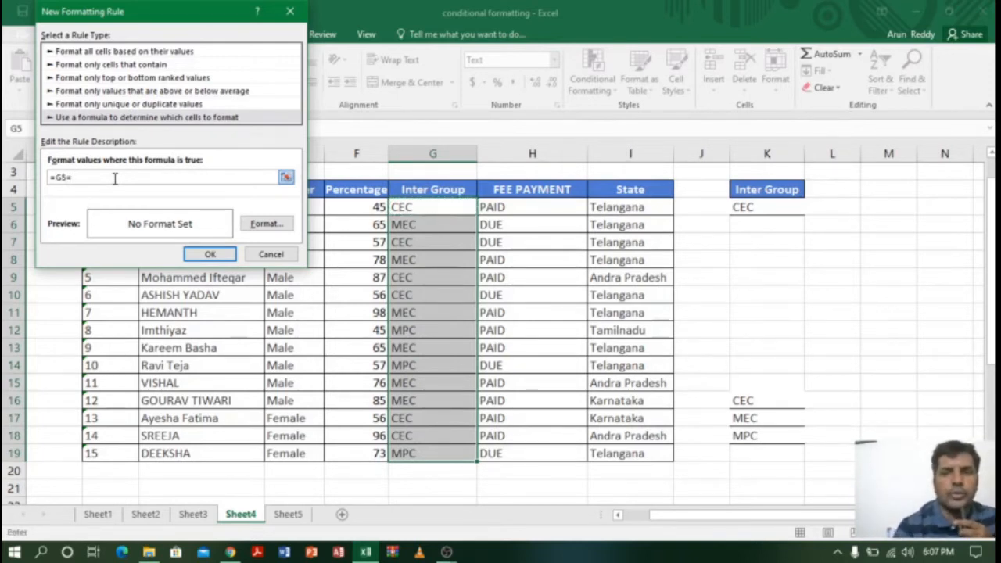
left_click(768, 207)
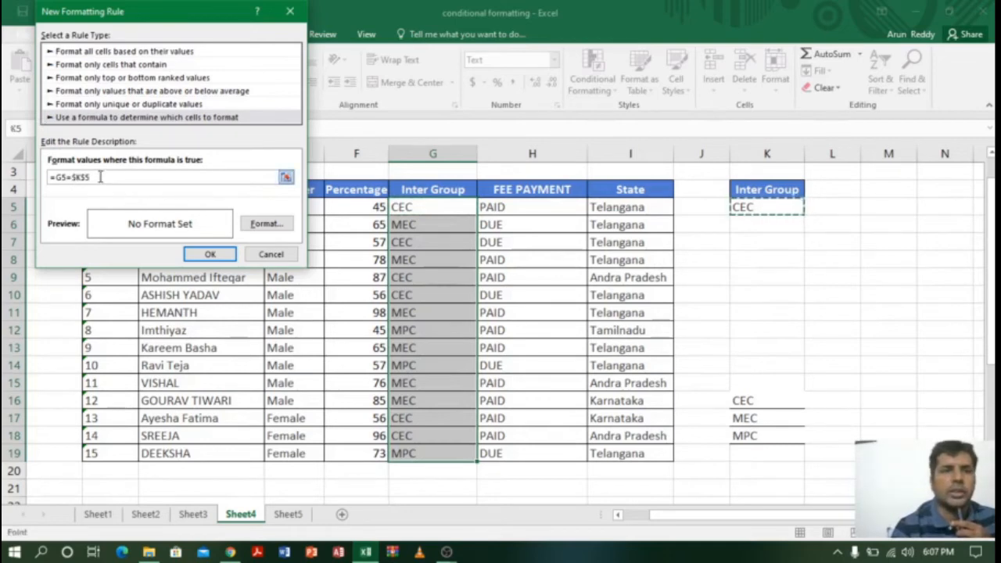
- Give the rule a light blue fill and apply it to the Inter Group column
left_click(266, 225)
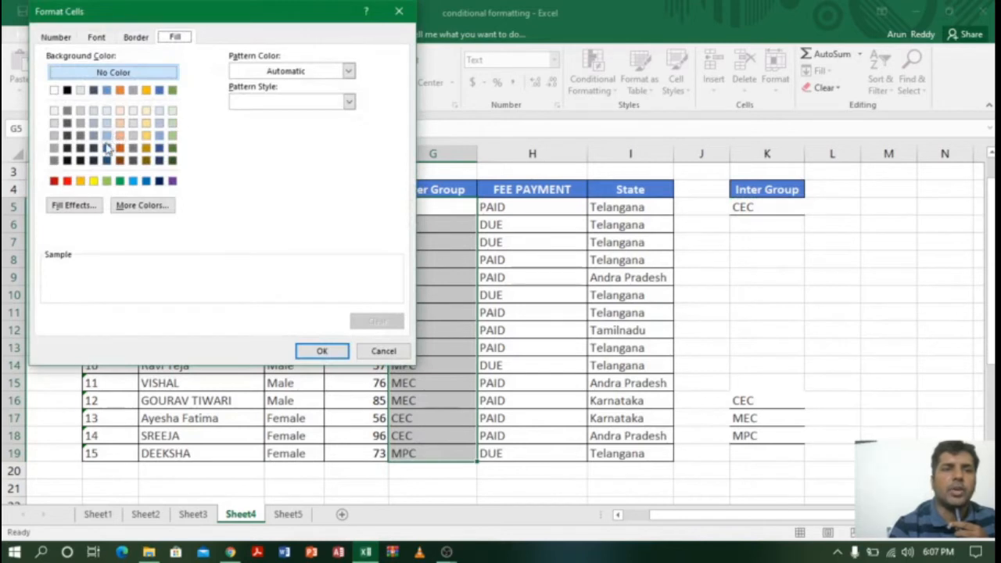
left_click(107, 135)
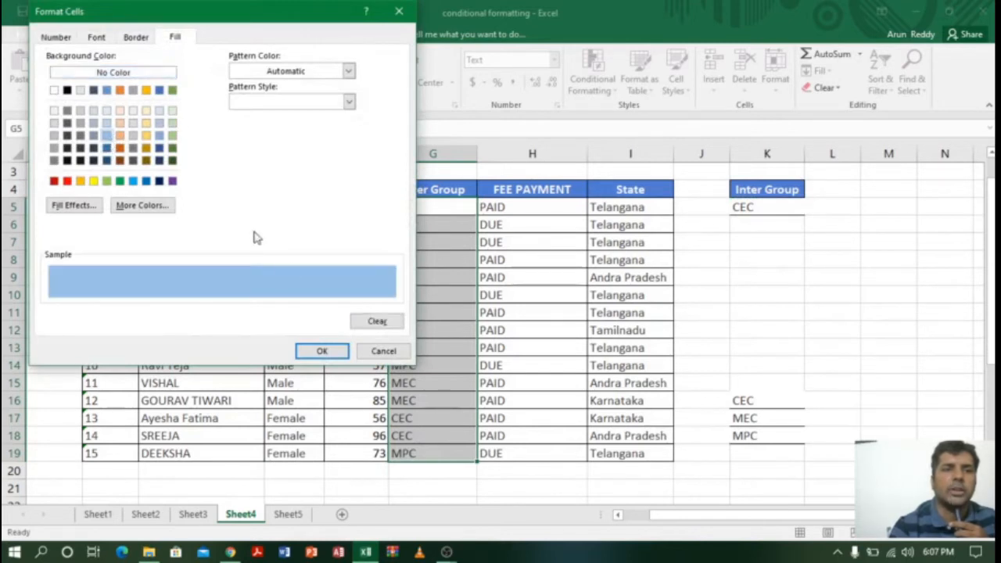
left_click(321, 350)
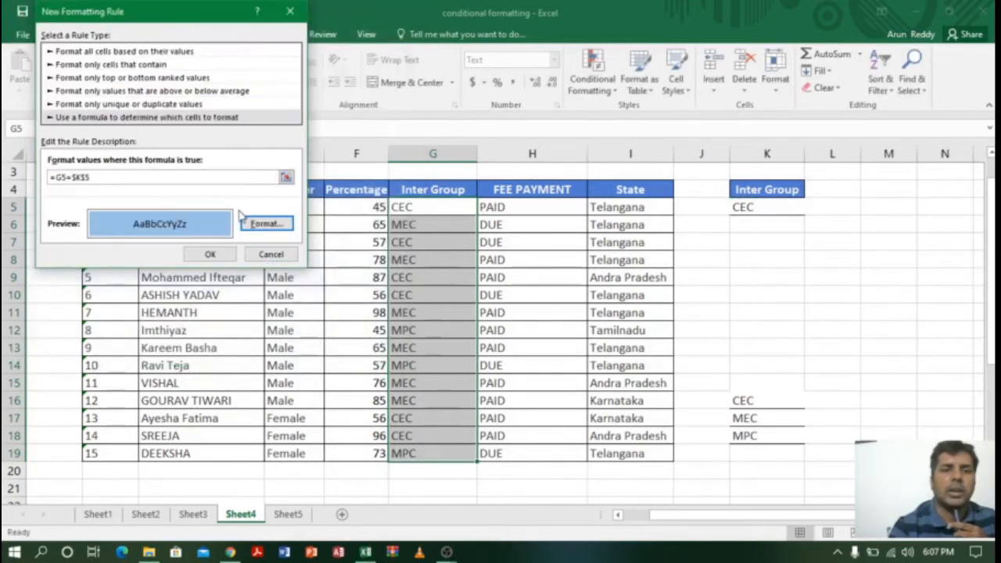
left_click(212, 253)
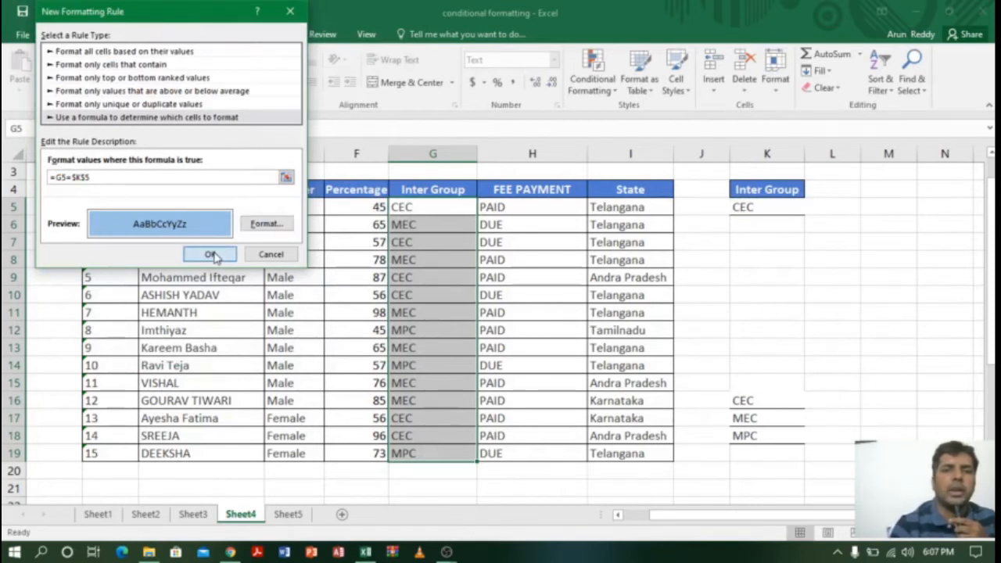
left_click(469, 249)
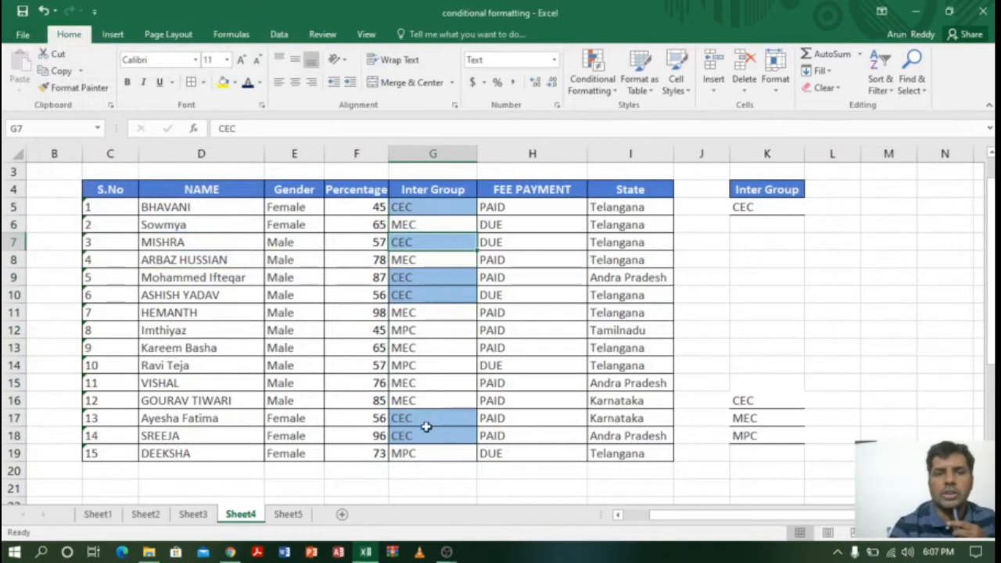
- Test the highlighting by choosing MEC in the K5 drop-down, and leave it set to MPC
left_click(782, 207)
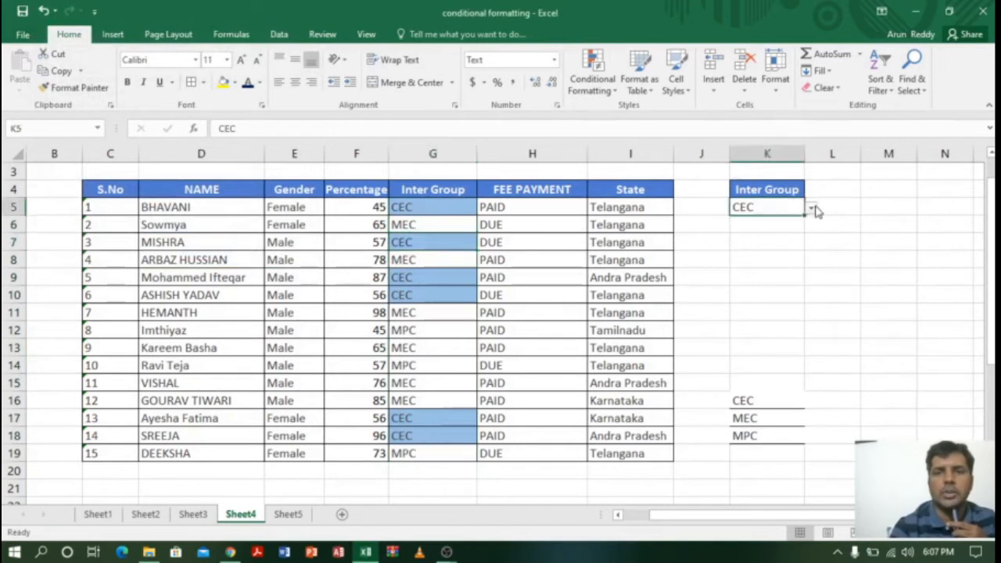
left_click(811, 208)
left_click(775, 232)
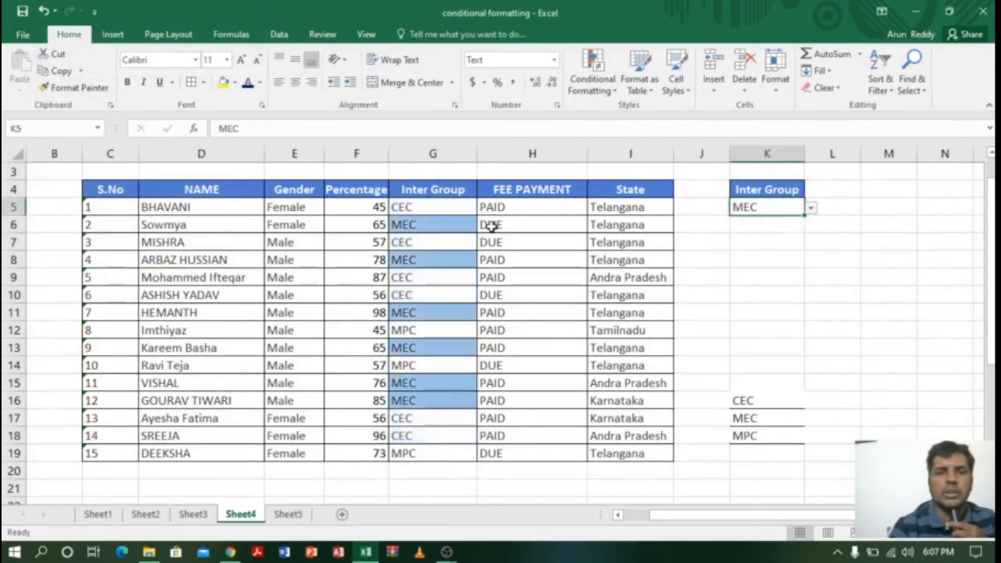
left_click(811, 208)
left_click(763, 244)
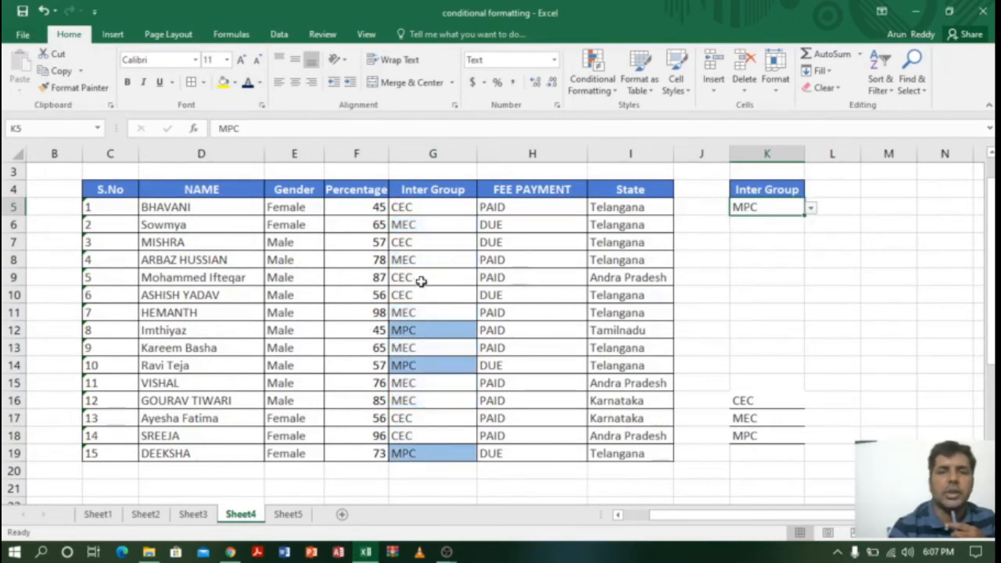
left_click_drag(431, 205, 431, 451)
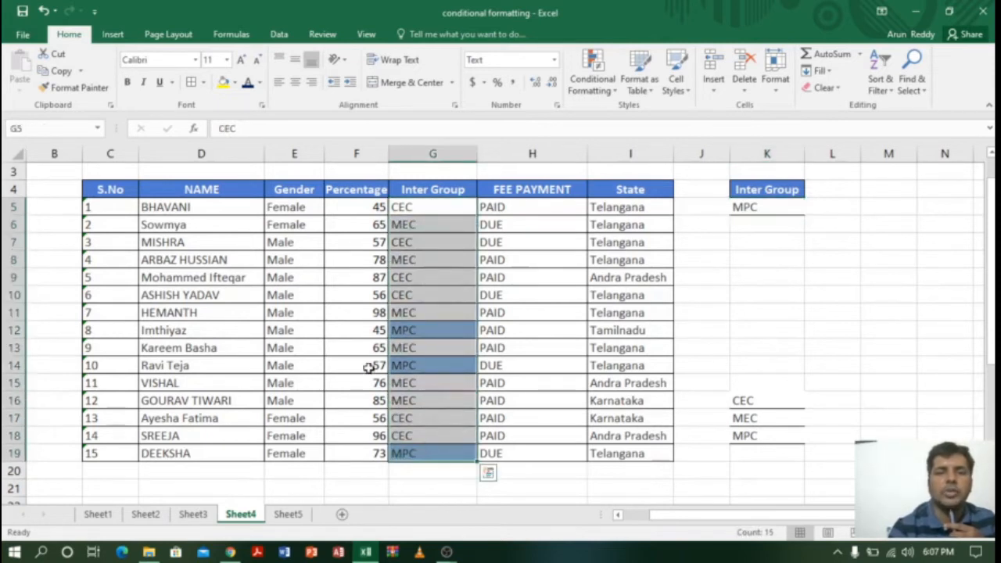
left_click(251, 289)
left_click_drag(89, 209, 629, 226)
left_click(433, 331)
left_click_drag(107, 334, 641, 328)
left_click(589, 367)
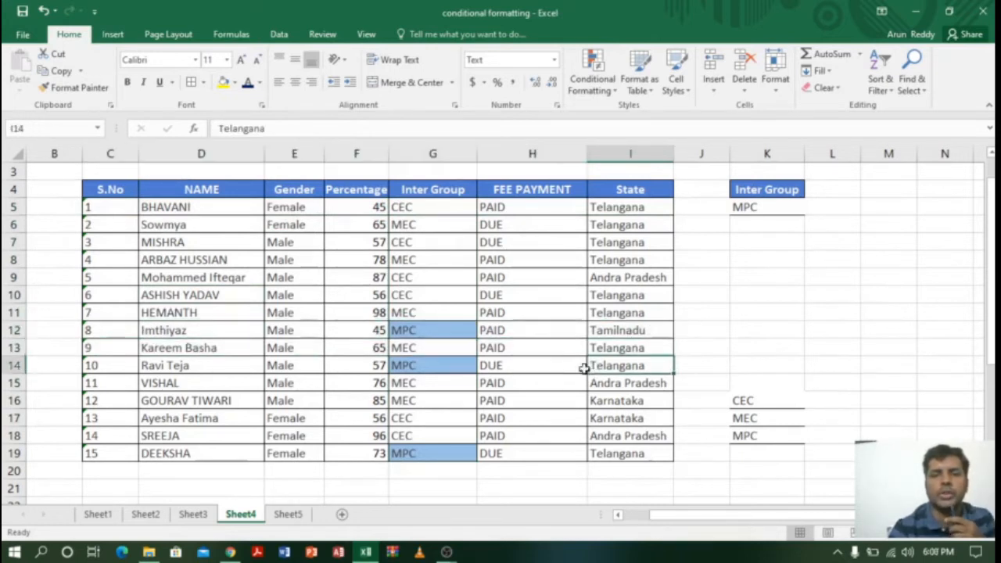
- Copy the State header and its first entry from I4:I5 to L4:L5, and autofit column L
left_click(627, 189)
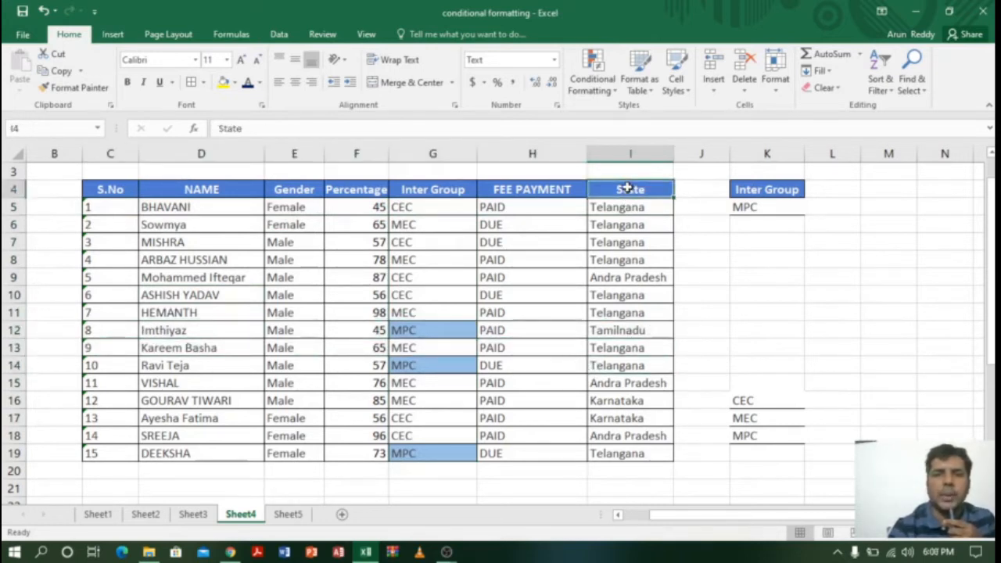
left_click_drag(630, 197, 632, 207)
key("ctrl+c")
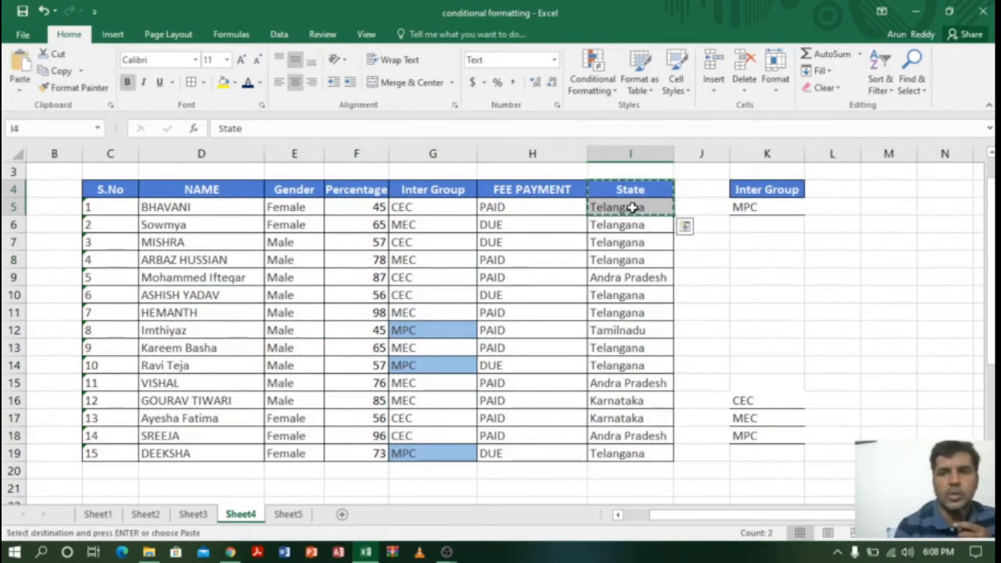
left_click(848, 190)
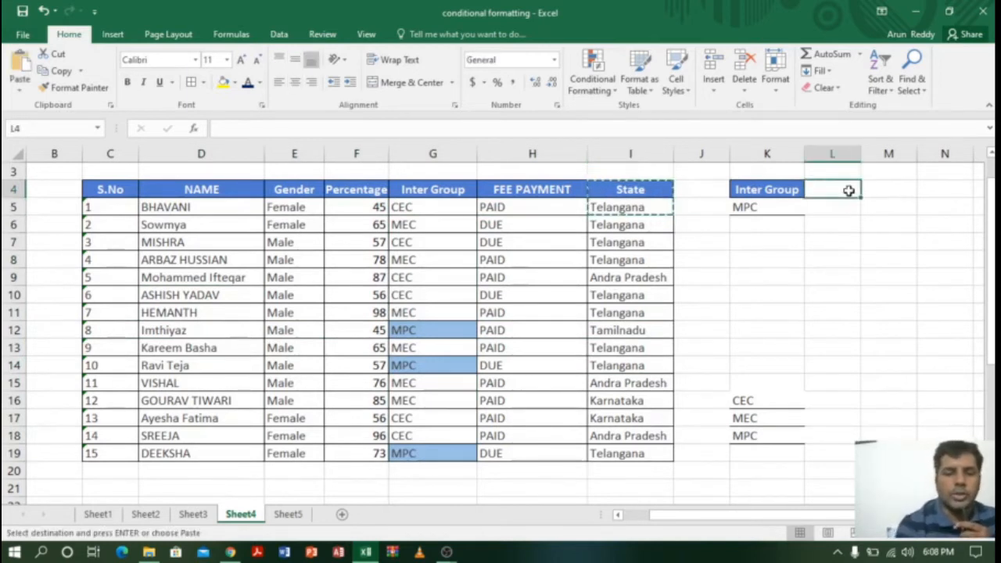
key("ctrl+v")
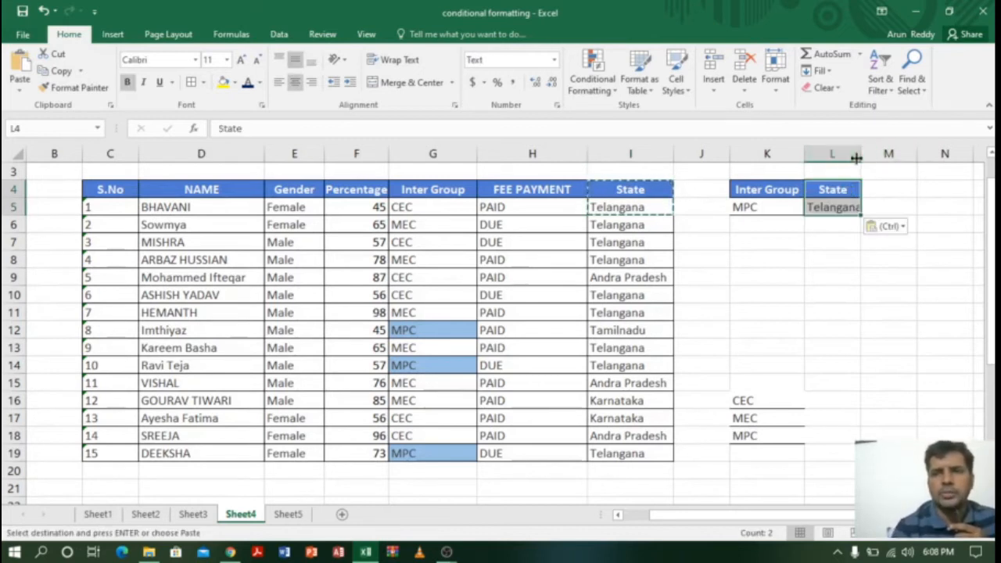
double_click(860, 155)
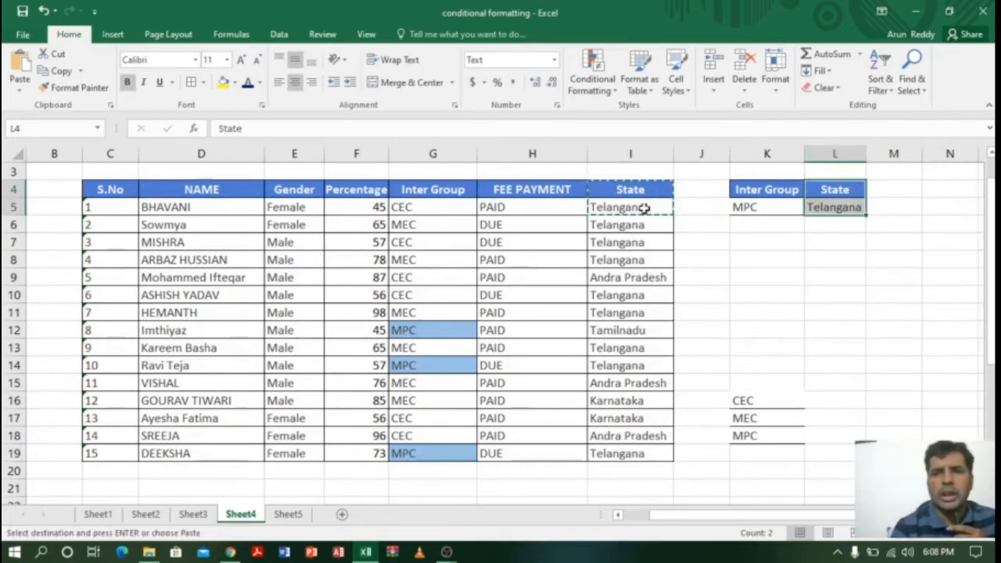
- Copy all State entries in I5:I19 to the cells starting at L16
left_click_drag(644, 207, 621, 441)
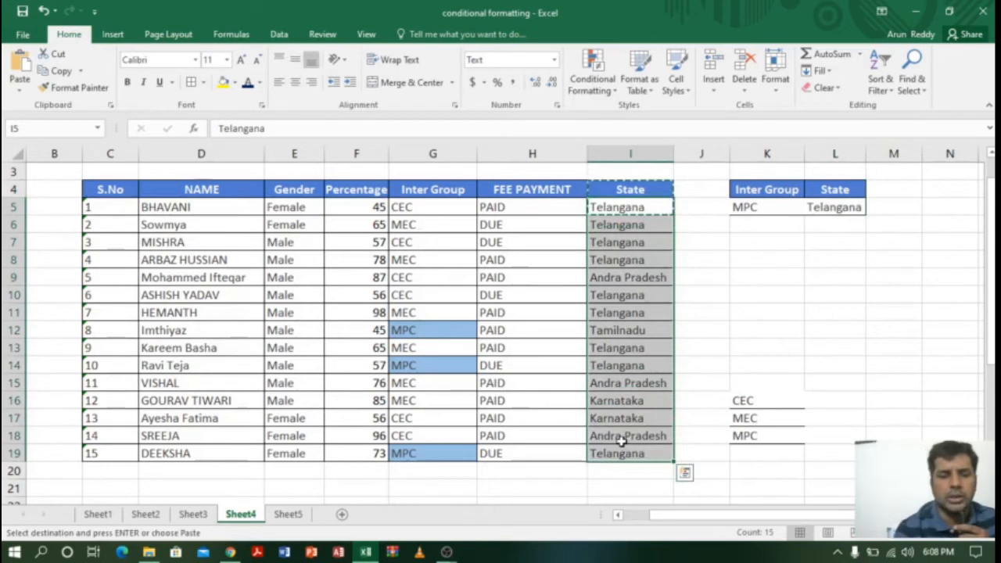
key("ctrl+c")
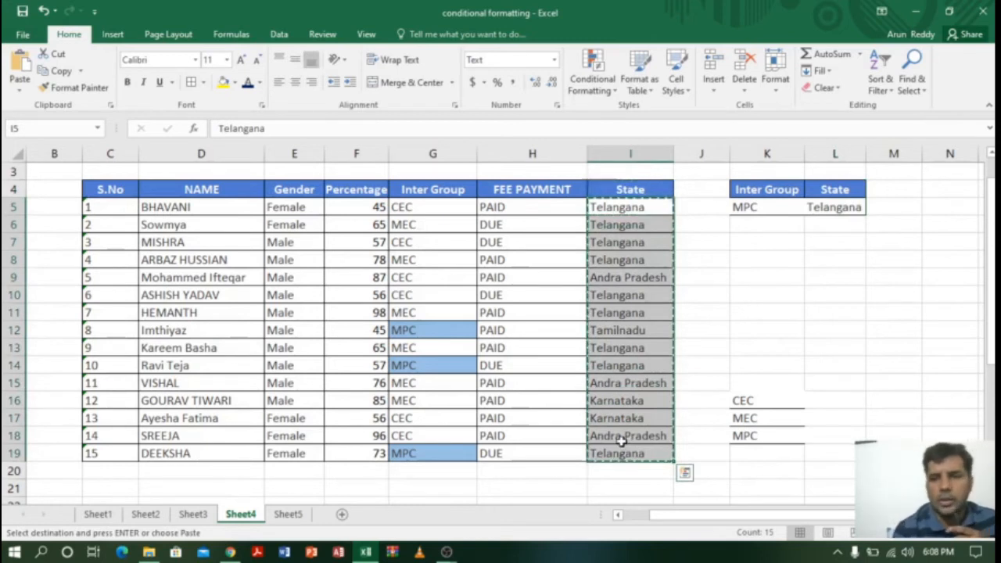
left_click(831, 400)
key("ctrl+v")
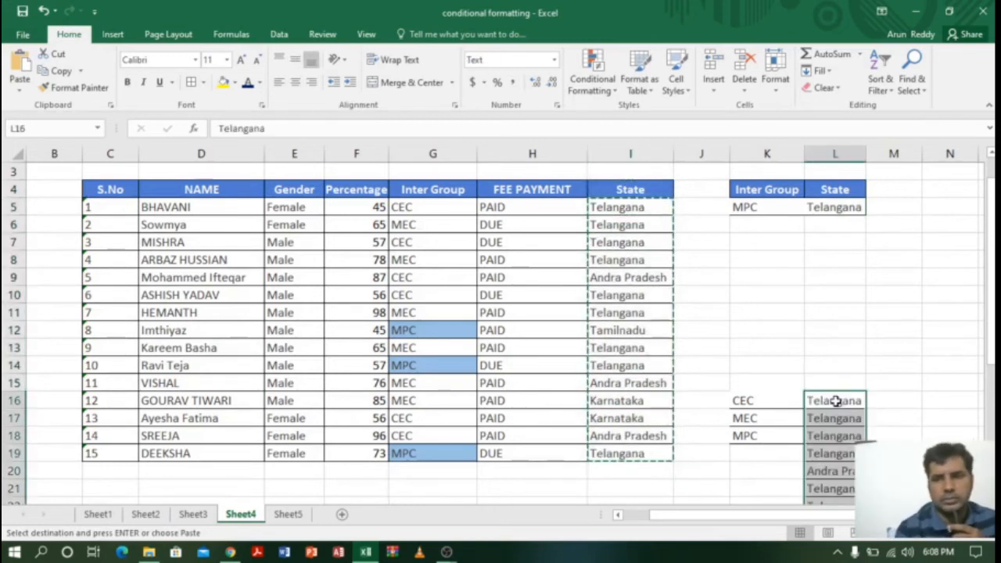
- Remove the duplicates from L15:L30 only, without expanding the selection, to leave a unique list of states
left_click_drag(831, 381, 848, 544)
left_click_drag(849, 495, 849, 496)
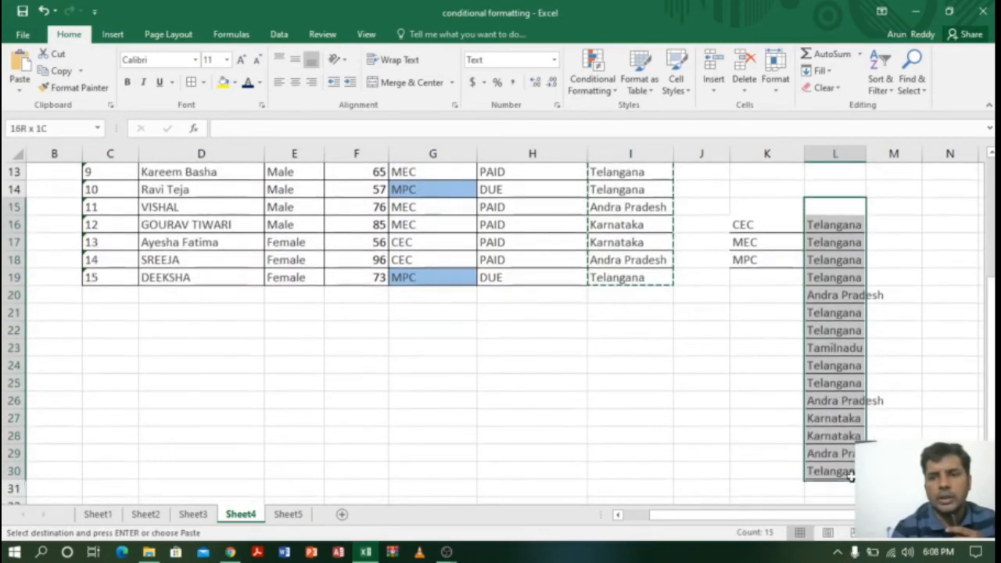
left_click(279, 34)
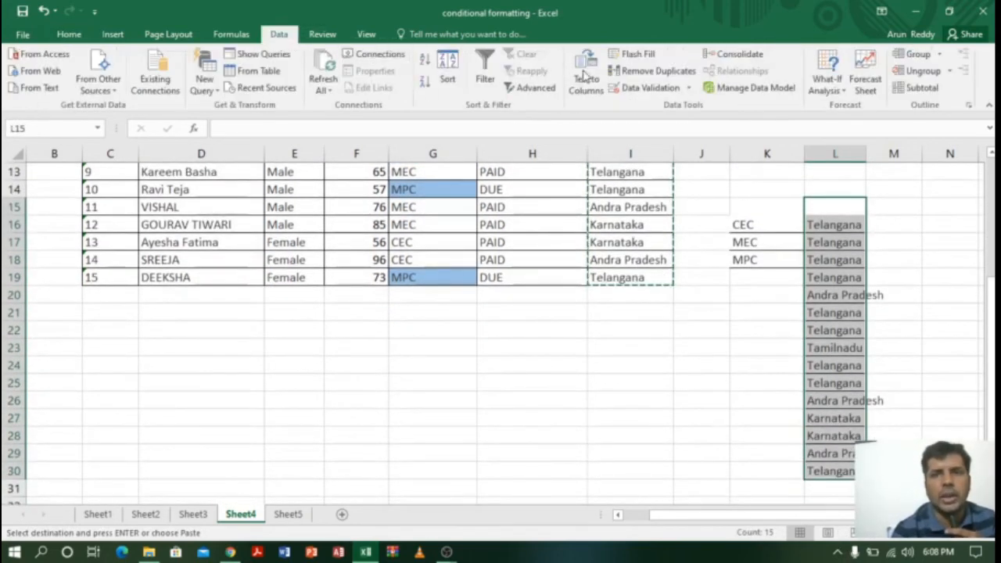
left_click(649, 70)
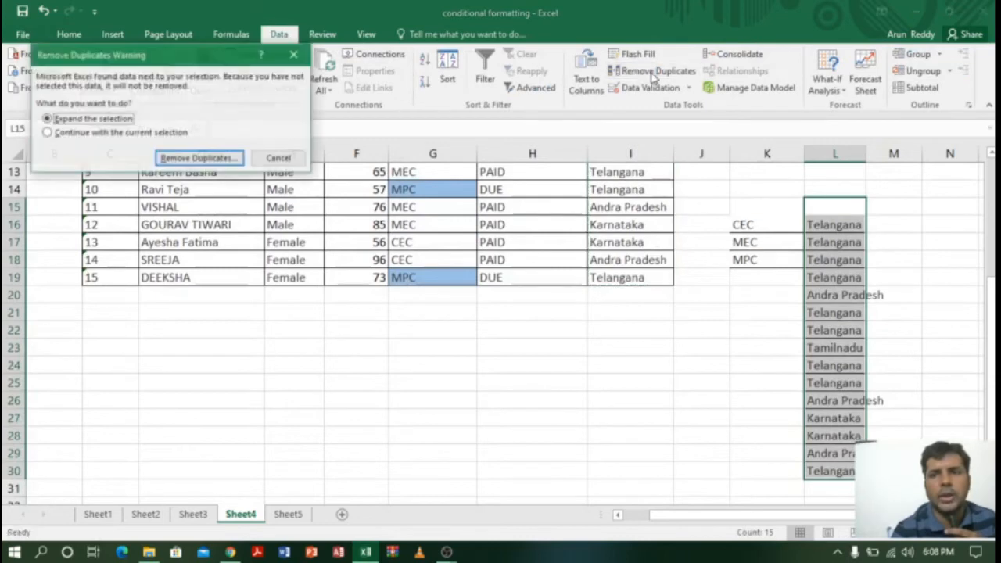
left_click(67, 133)
left_click(198, 159)
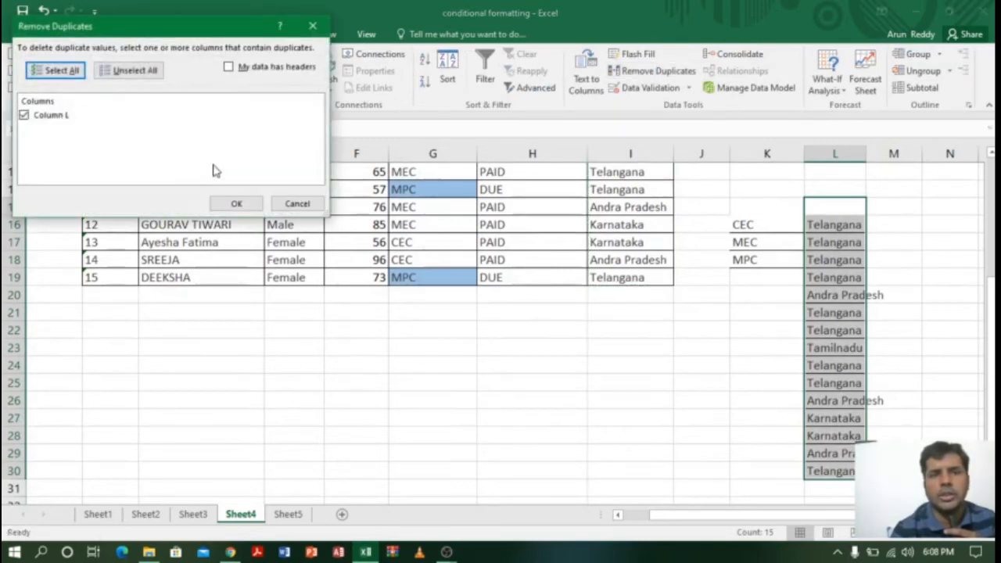
left_click(235, 201)
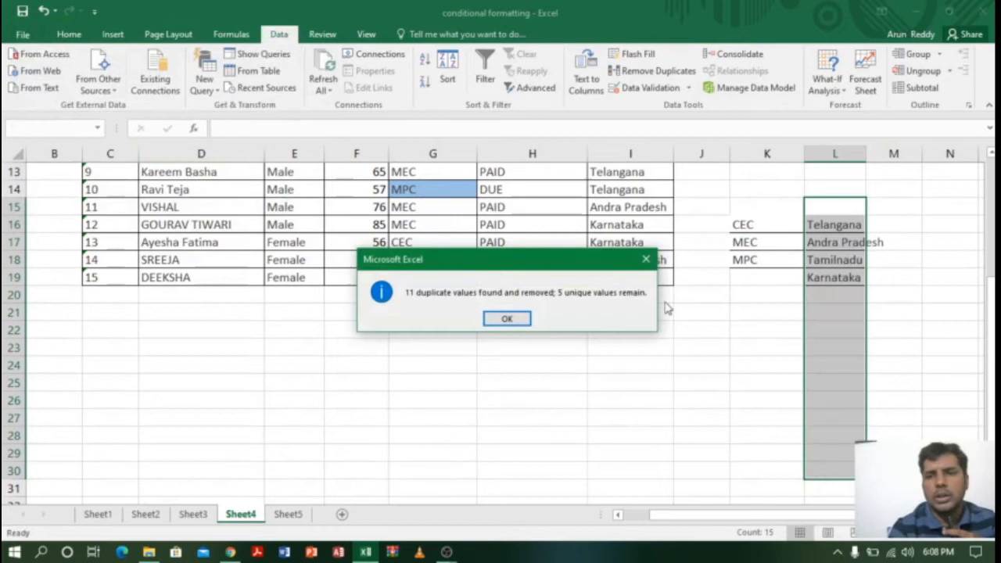
left_click(506, 318)
left_click_drag(845, 224, 829, 278)
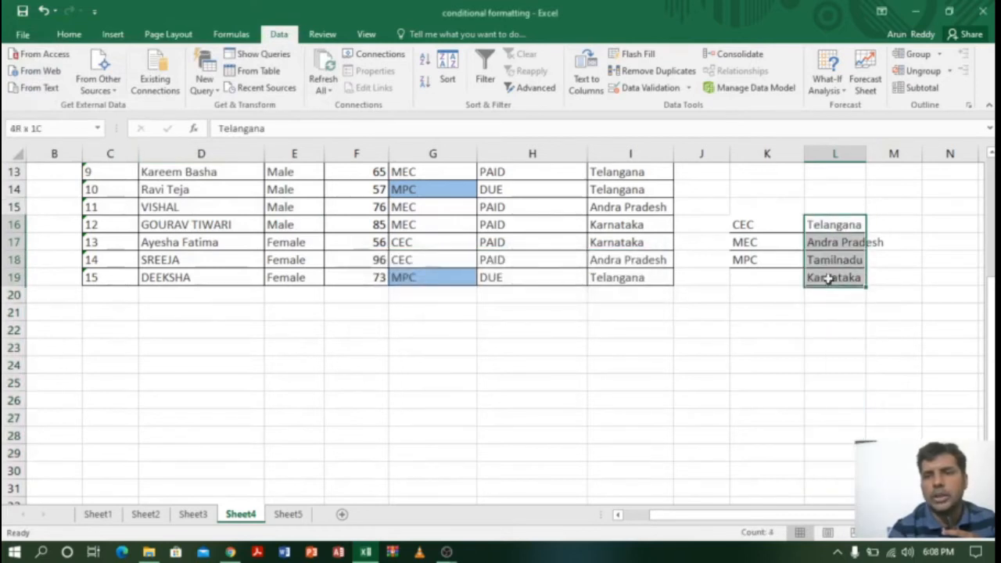
- Clear the copied state value from L5 below the new State header
left_click_drag(992, 424, 989, 294)
left_click(845, 243)
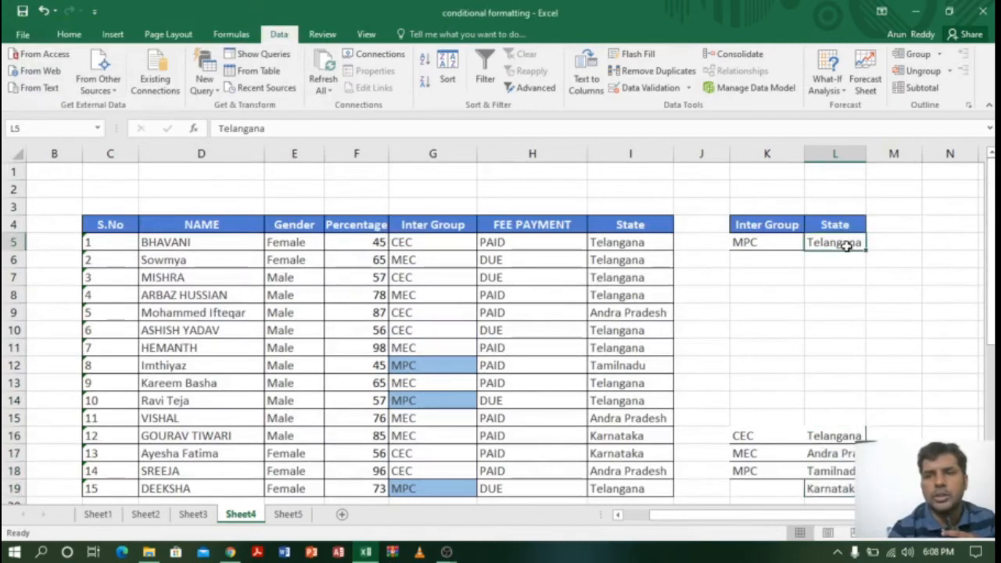
key("Delete")
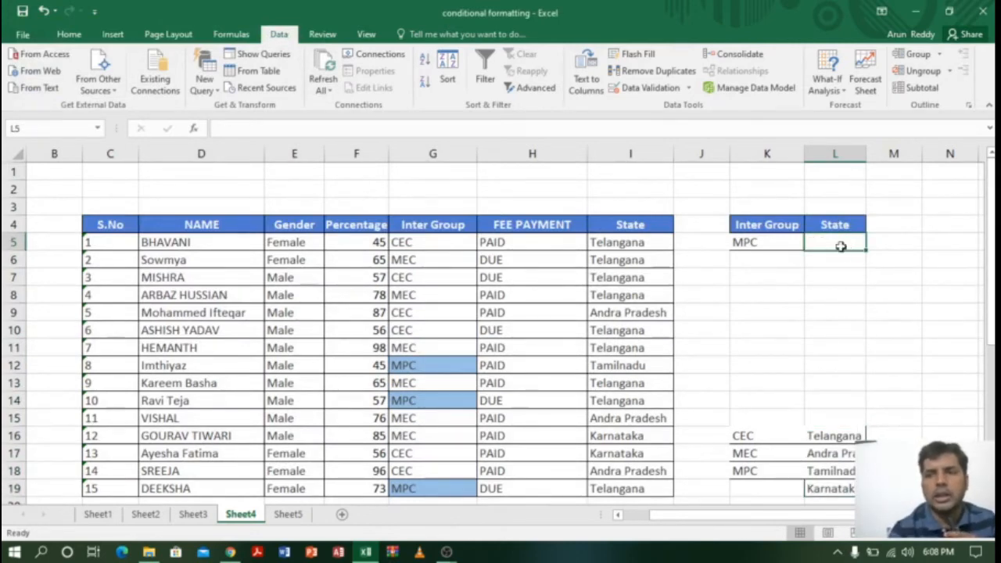
- Add list data validation to the State cell L5 with an in-cell drop-down sourced from L16:L19
left_click(625, 87)
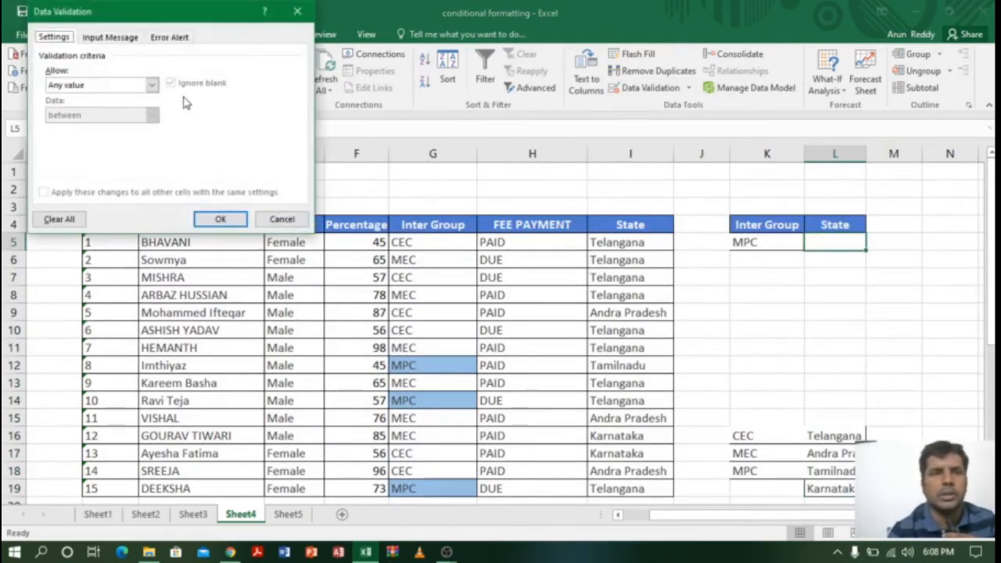
left_click(153, 85)
left_click(103, 127)
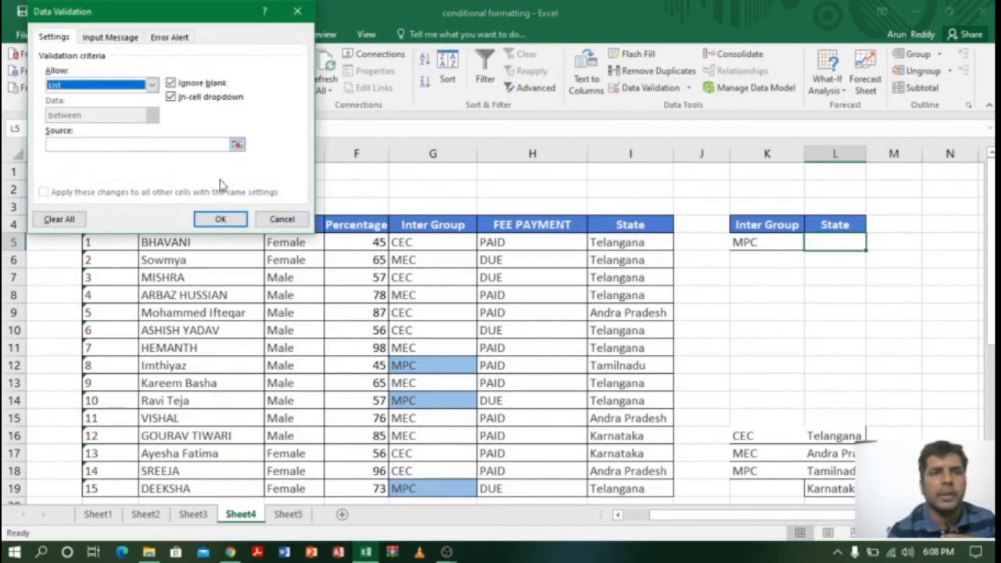
left_click(236, 146)
left_click_drag(834, 434, 832, 488)
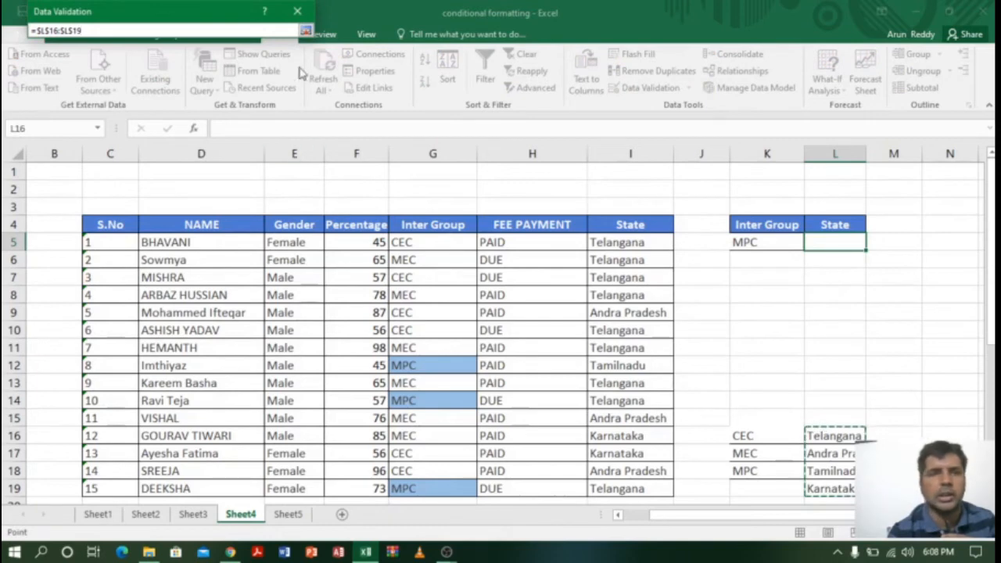
left_click(305, 30)
left_click(219, 220)
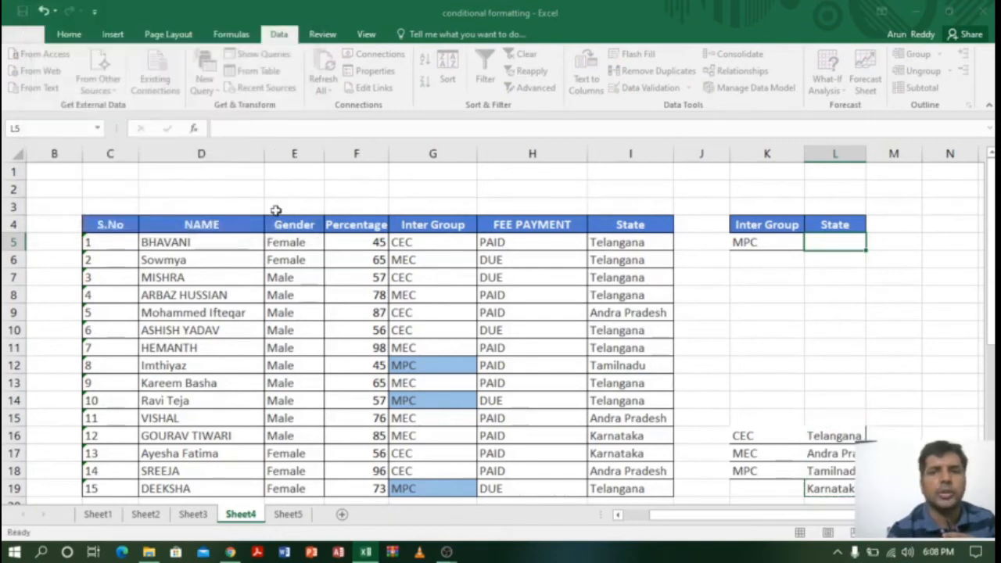
- Check the options in the L5 State drop-down and widen column L slightly
left_click(873, 244)
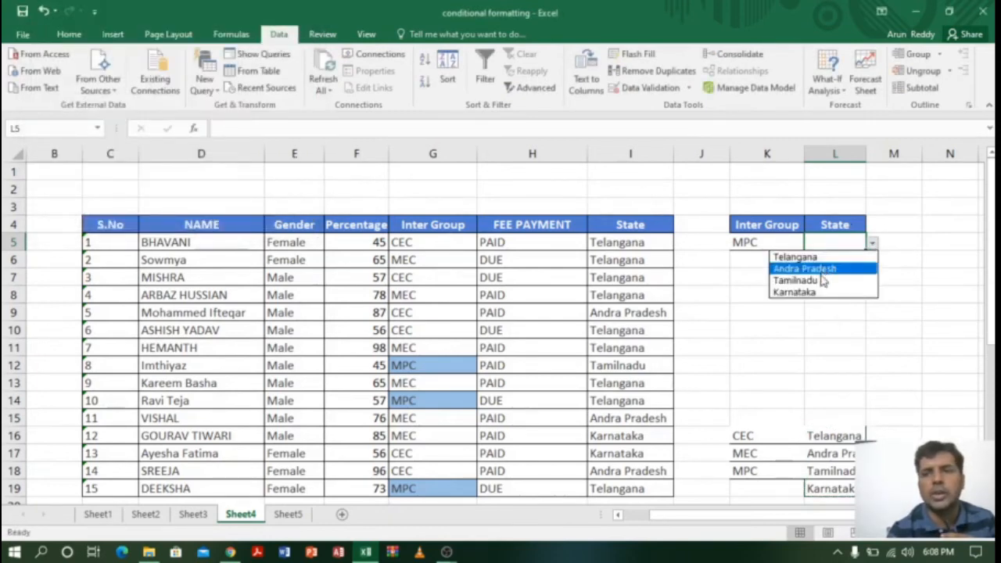
left_click(865, 154)
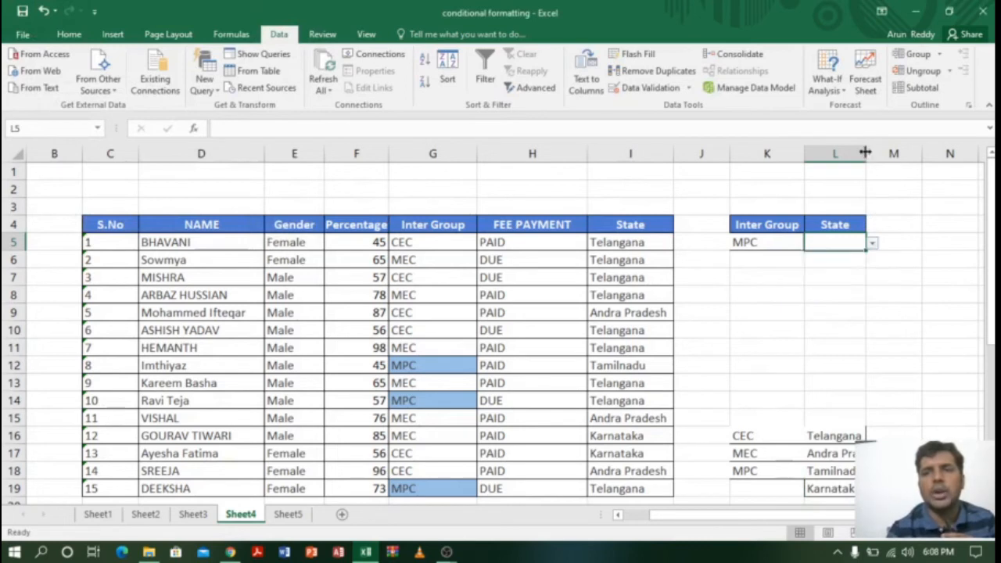
left_click_drag(863, 153, 883, 153)
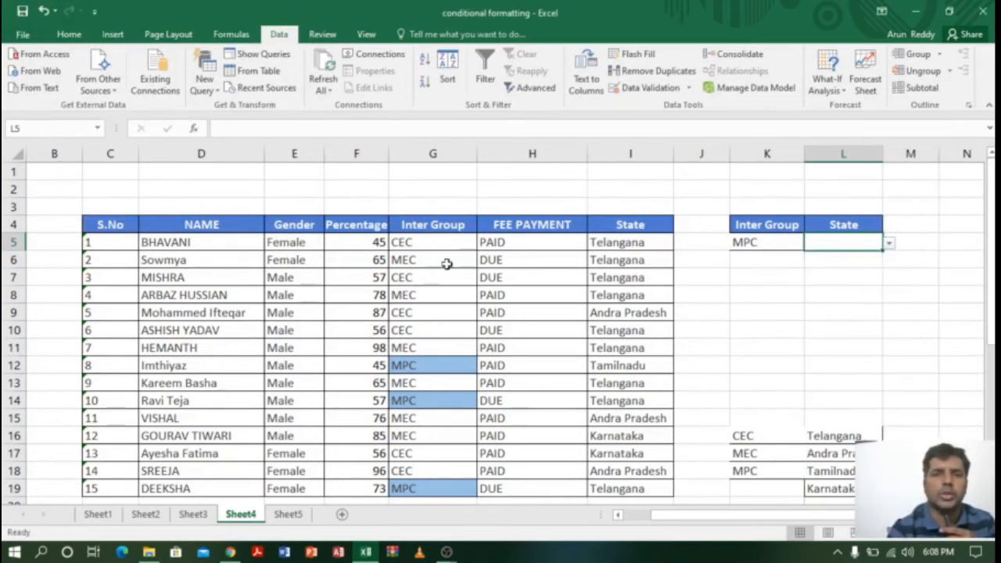
- Start a formula-based conditional formatting rule for C5:I19, entering =$I5 as the first part of its formula
left_click(89, 244)
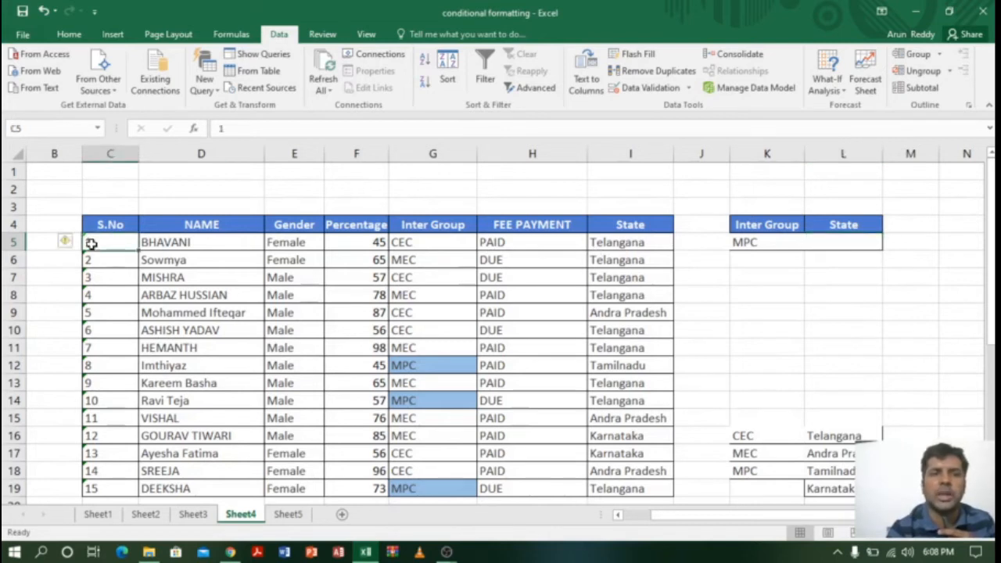
left_click_drag(98, 242, 629, 489)
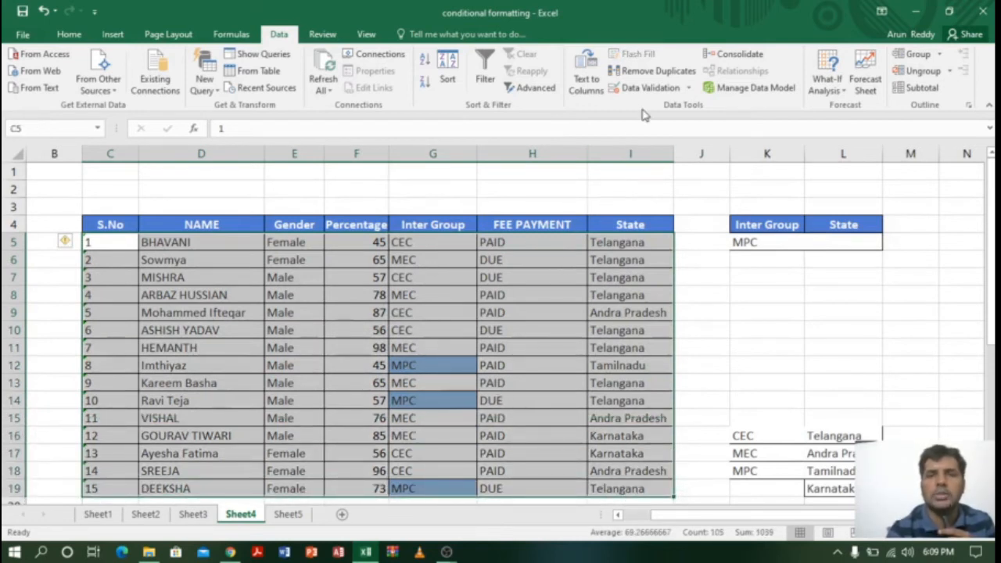
left_click(78, 35)
left_click(593, 88)
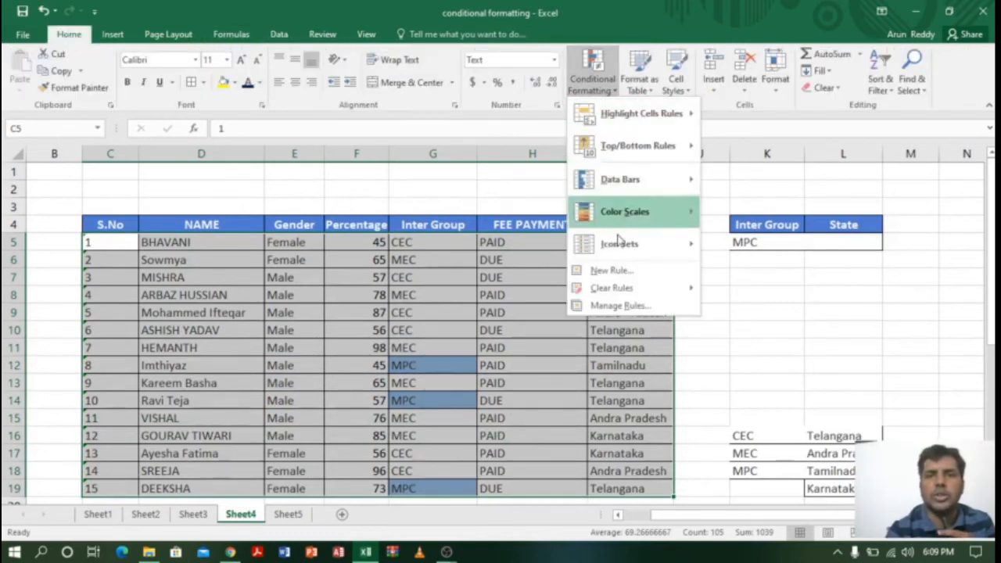
left_click(613, 270)
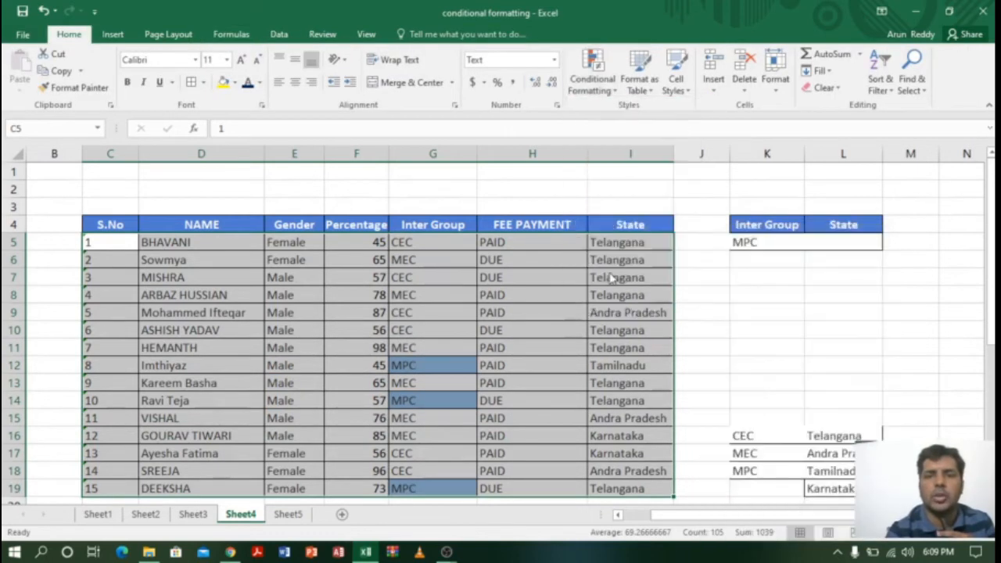
left_click(119, 118)
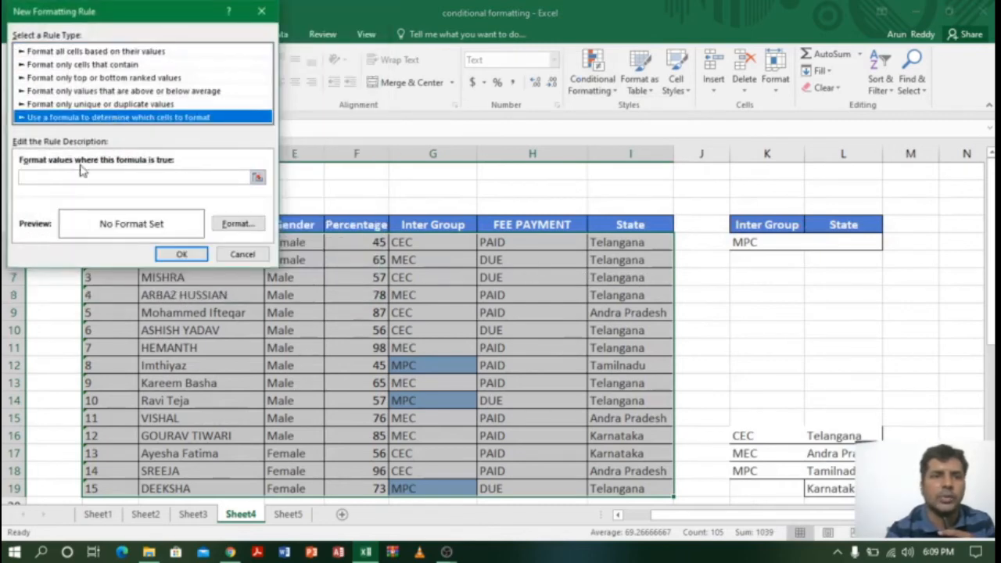
left_click(71, 178)
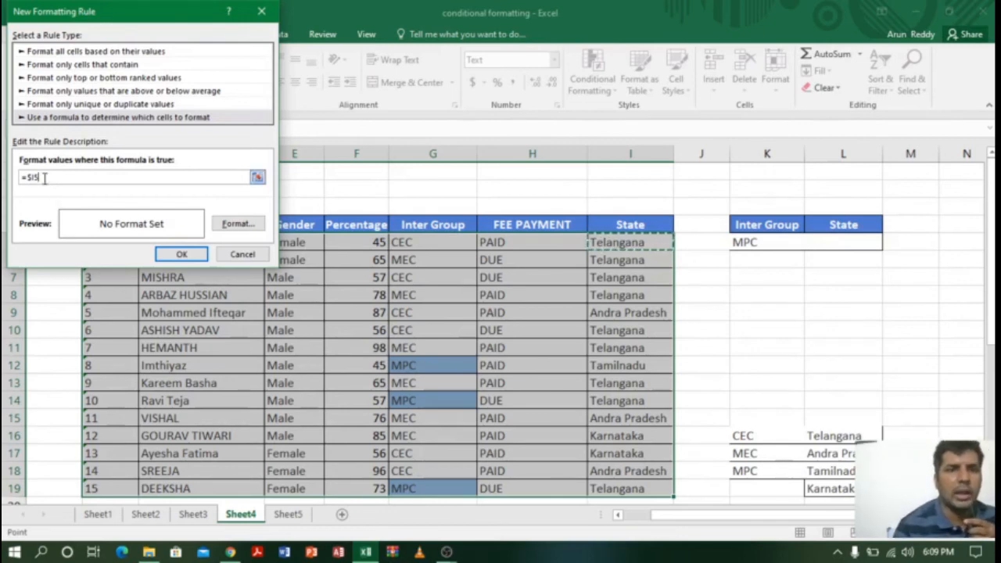
- Set the new rule's format to a yellow background fill
left_click(231, 225)
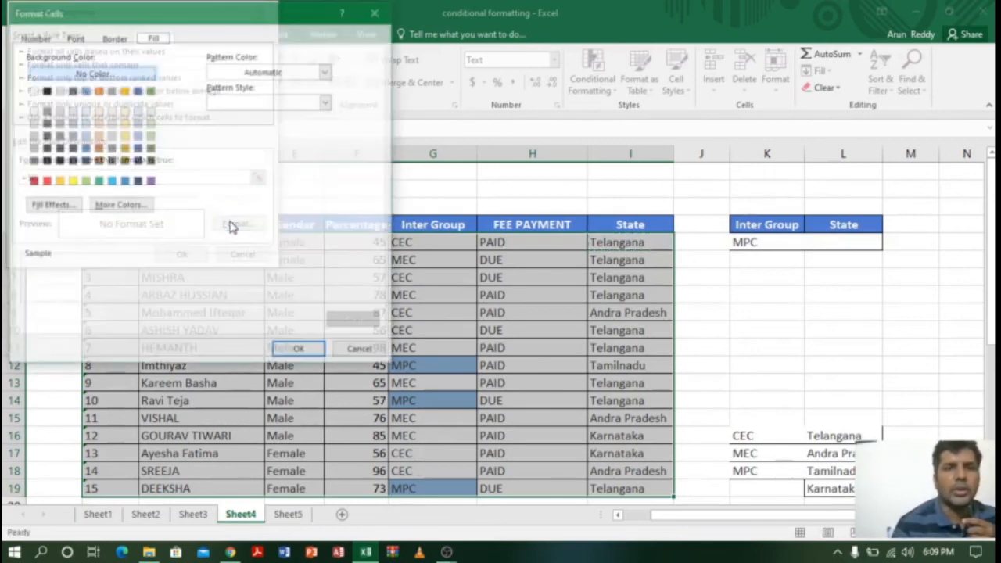
left_click(73, 182)
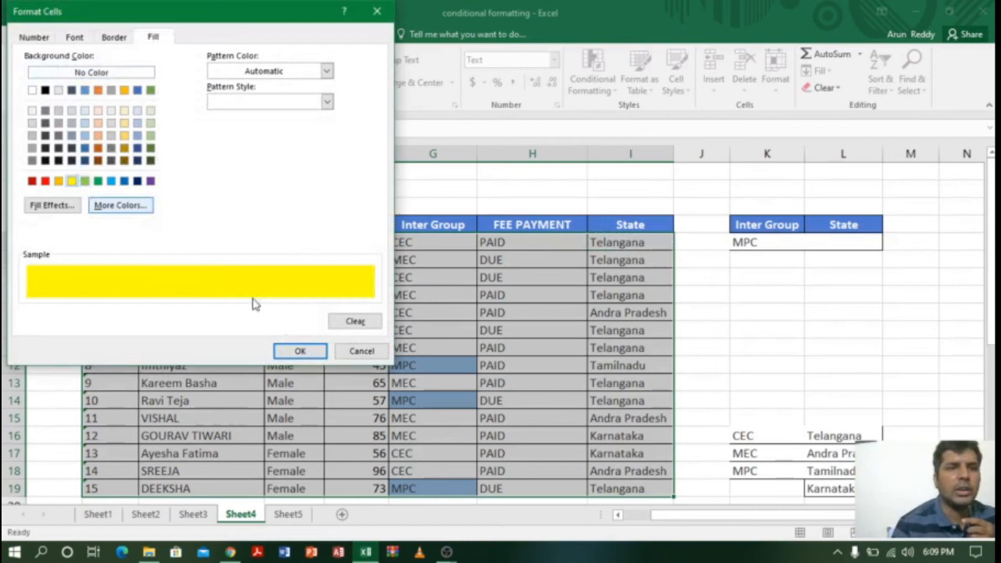
left_click(299, 350)
- Complete the rule's formula as =$I5=$L$5 and apply the rule to the student table
left_click(78, 175)
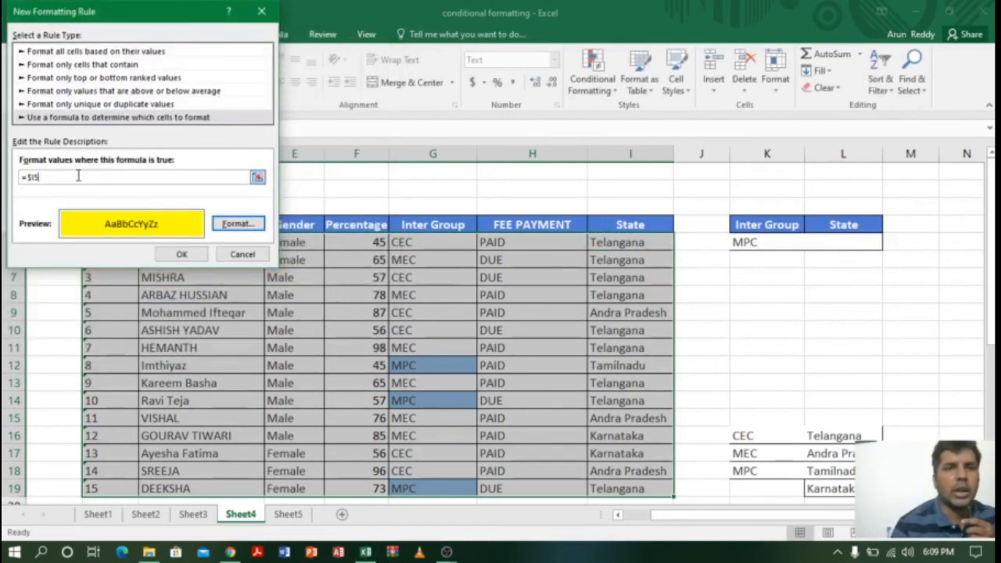
type("=")
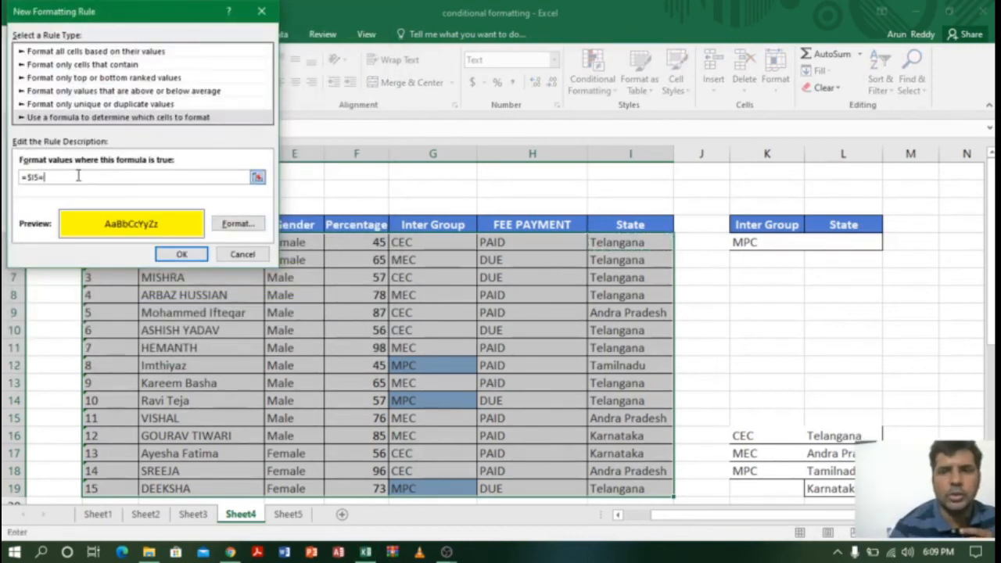
left_click(844, 240)
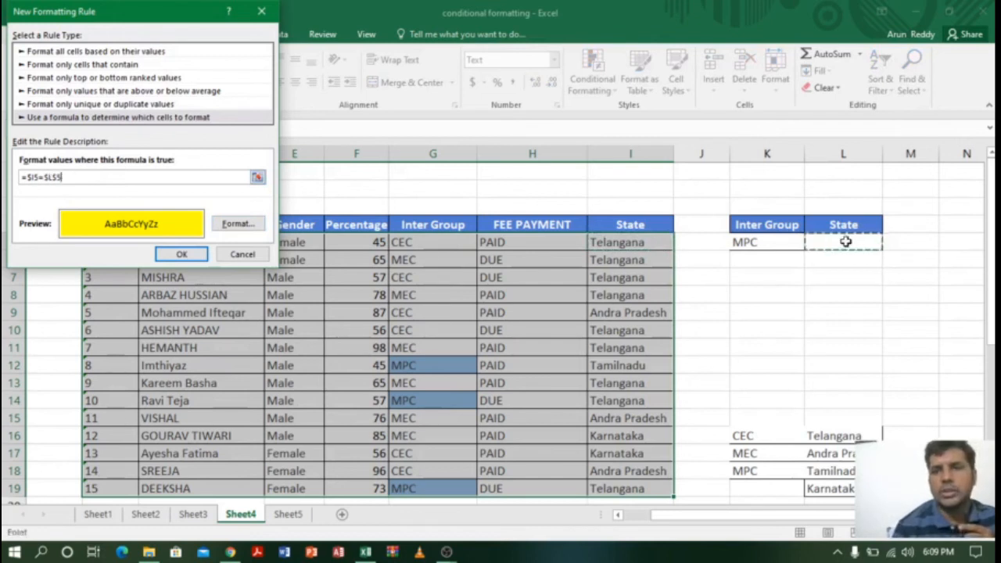
left_click(182, 255)
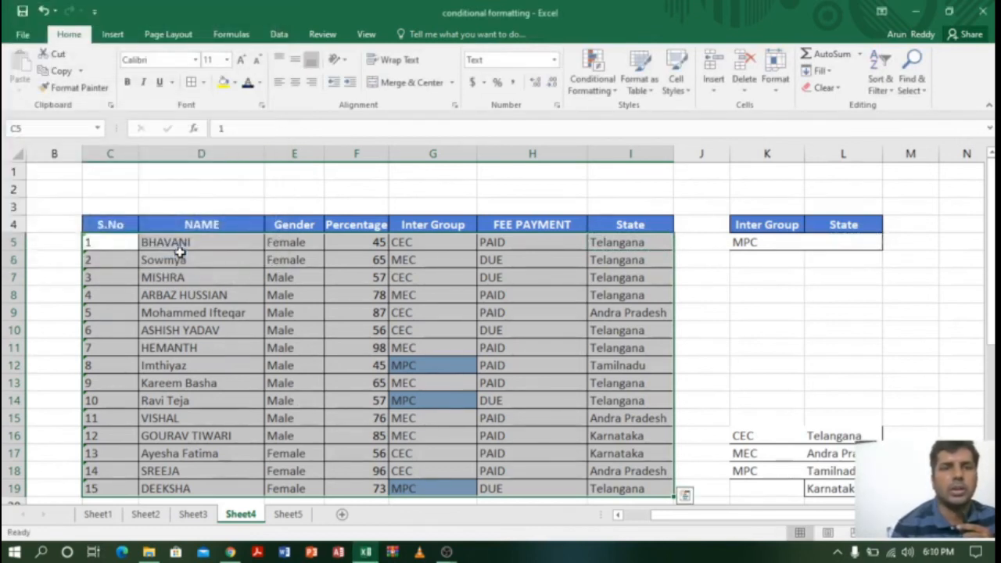
- Test the row highlighting by choosing Telangana, Tamilnadu and finally Karnataka in the State drop-down in L5
left_click(827, 239)
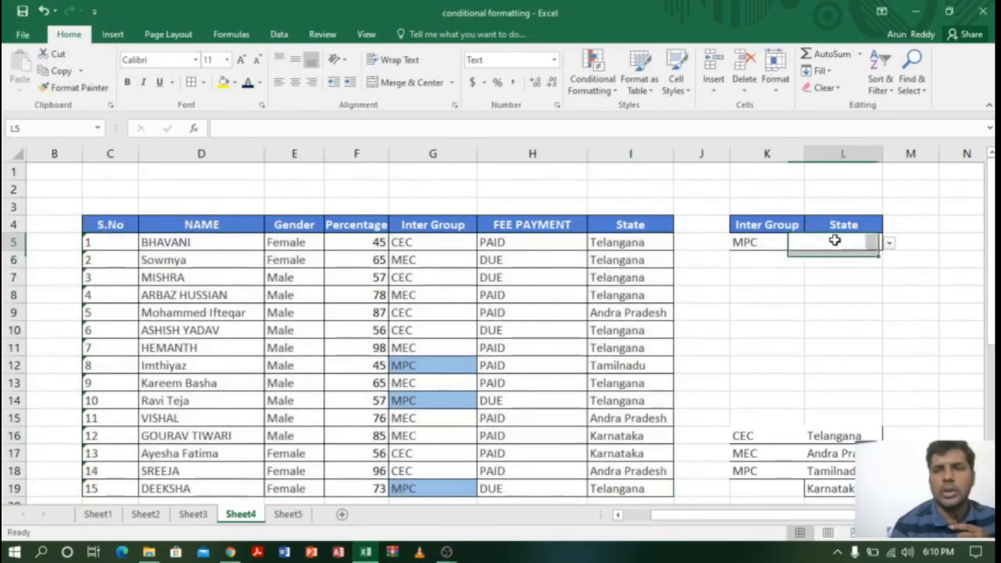
left_click(889, 243)
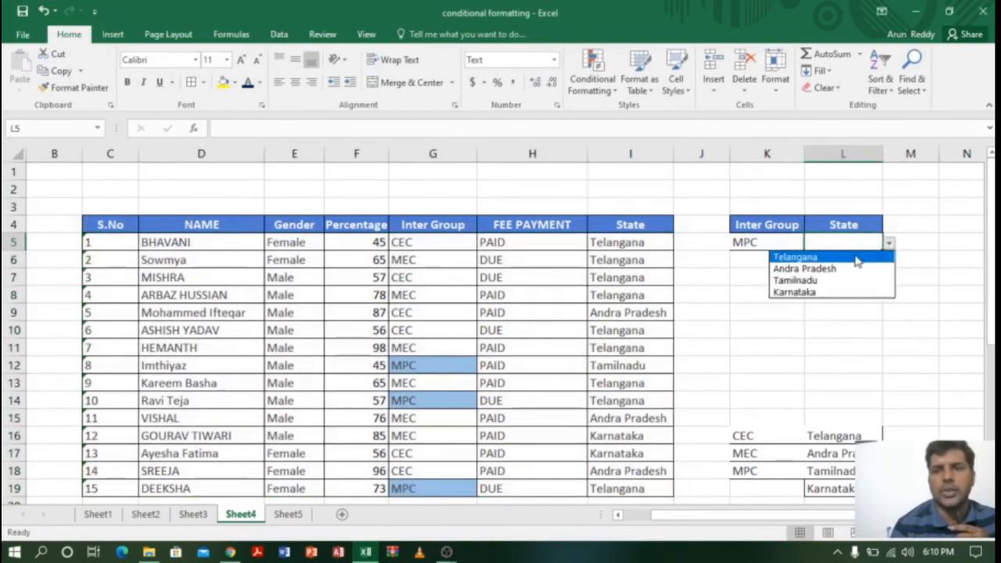
left_click(795, 256)
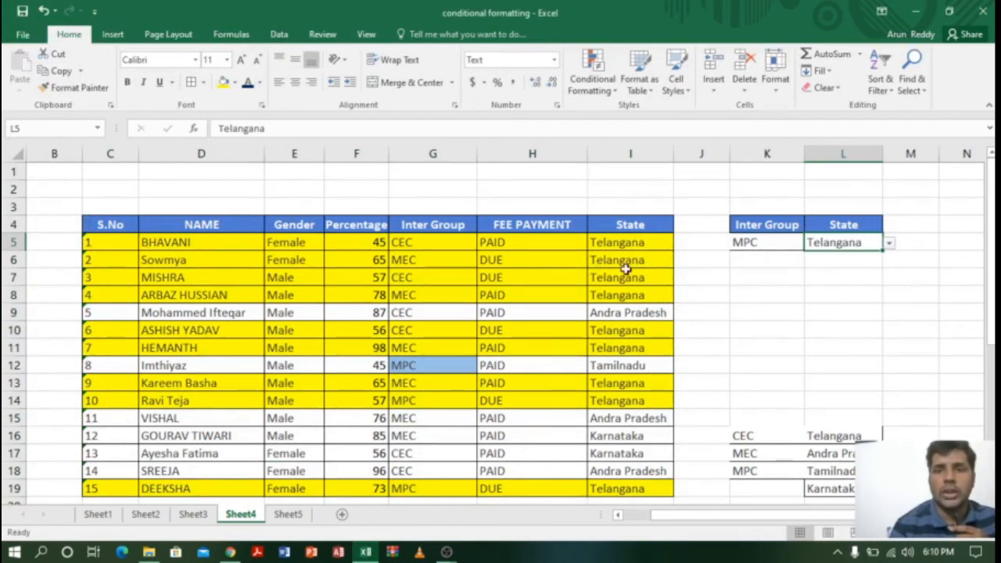
left_click(889, 243)
left_click(850, 277)
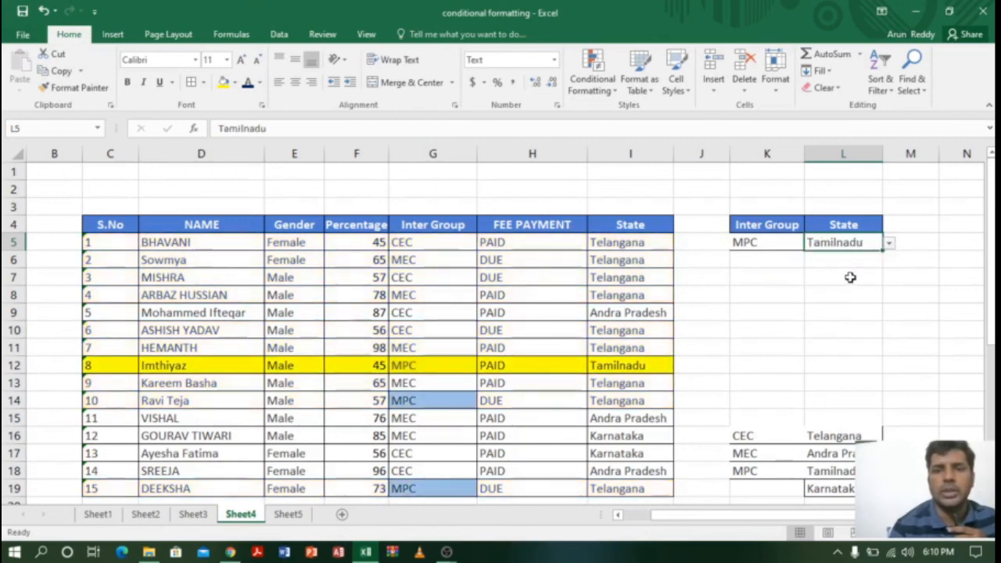
left_click(889, 243)
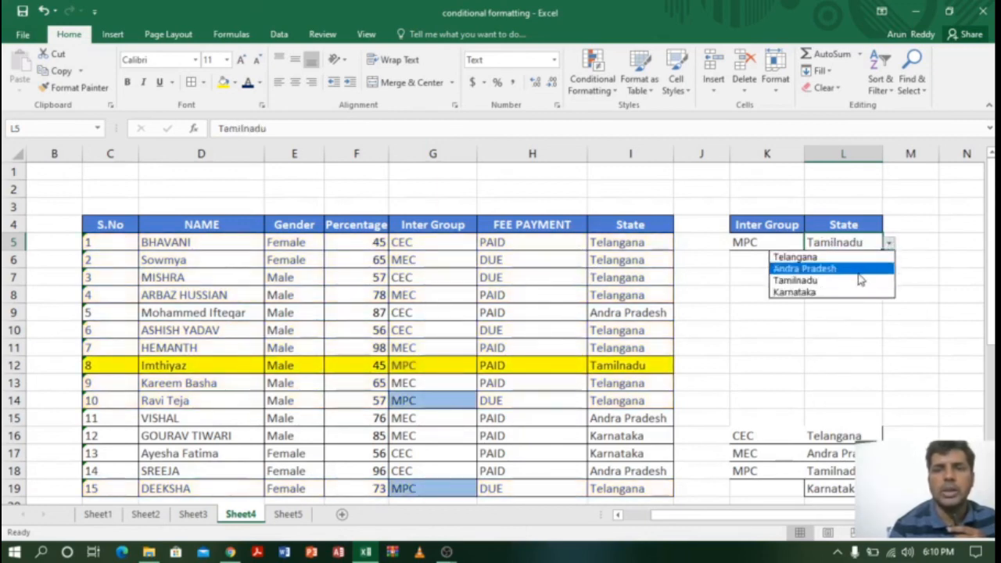
left_click(852, 292)
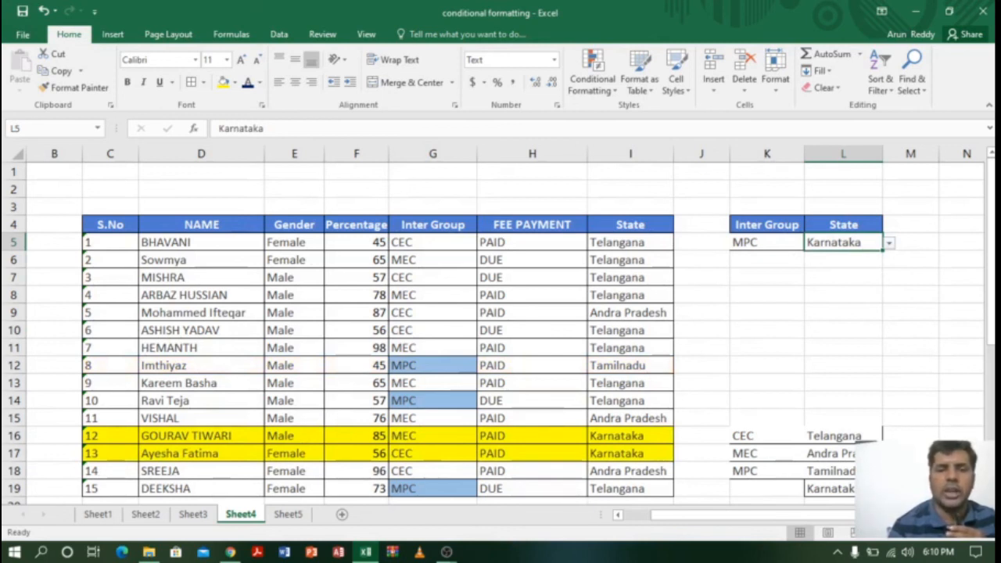
key("alt+Tab")
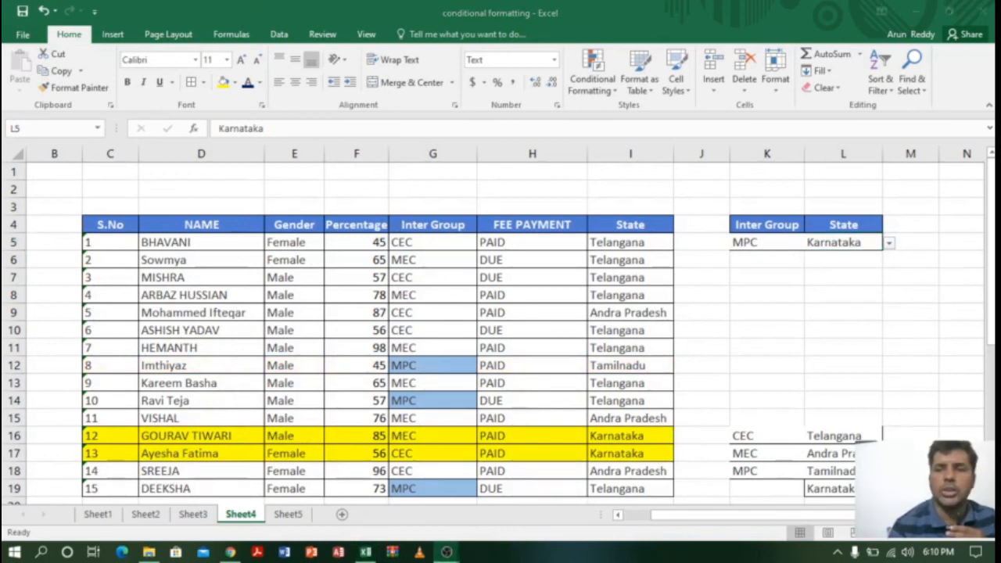